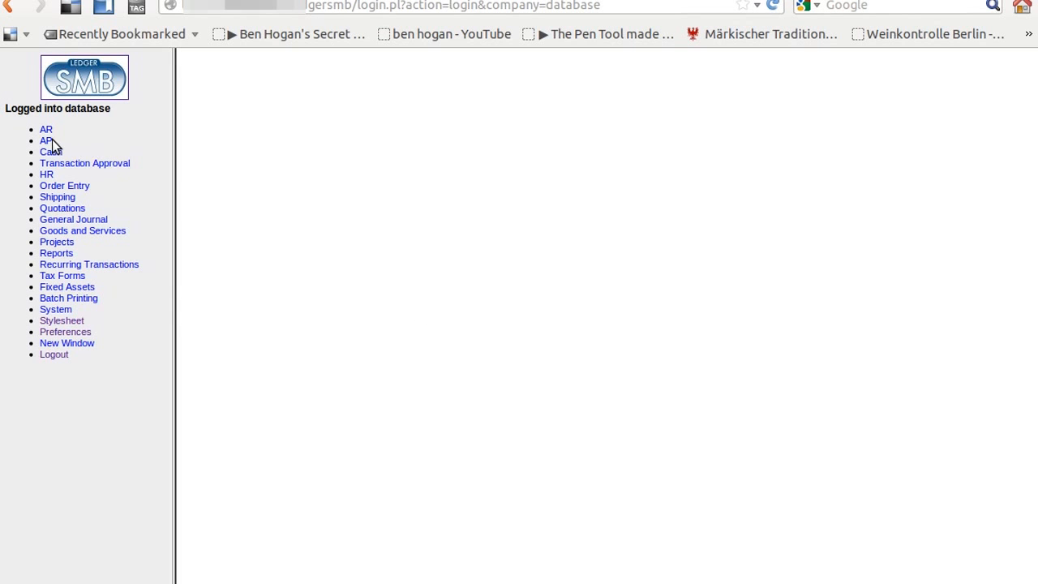
# Start a new vendor record under accounts payable and generate its control code.
pyautogui.click(47, 141)
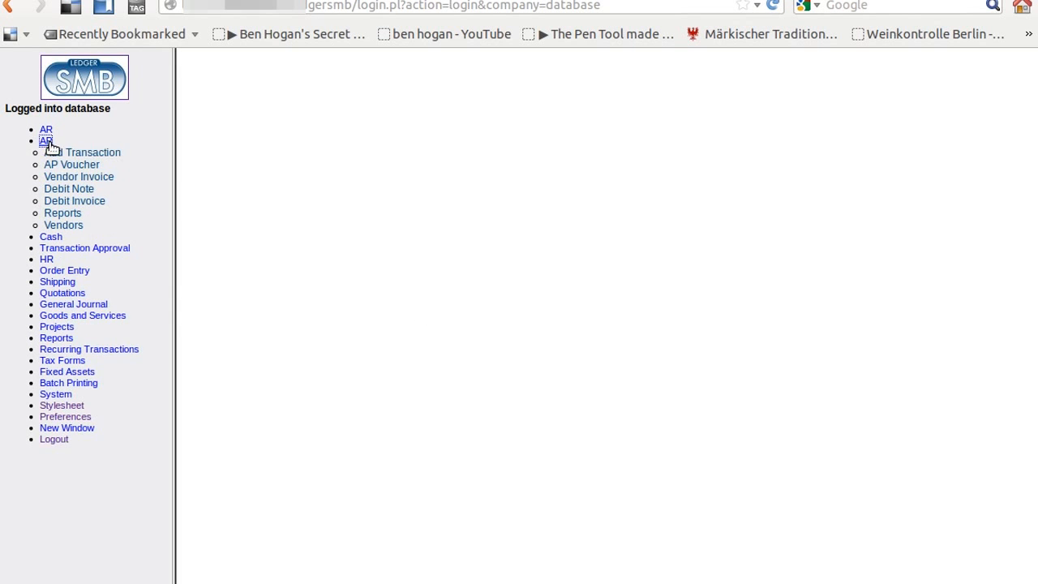
pyautogui.doubleClick(72, 213)
pyautogui.doubleClick(71, 226)
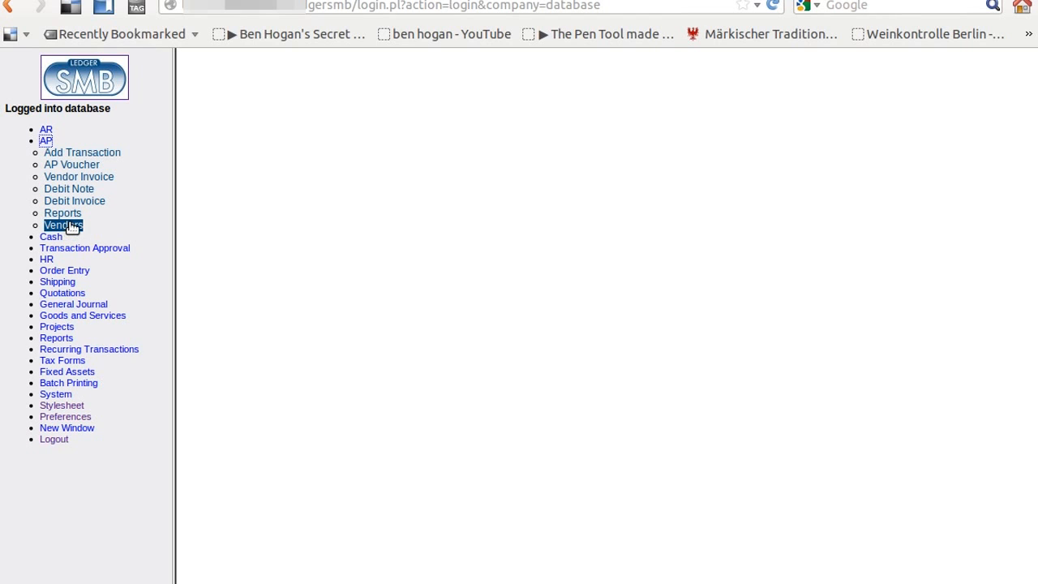
pyautogui.click(72, 226)
pyautogui.click(87, 239)
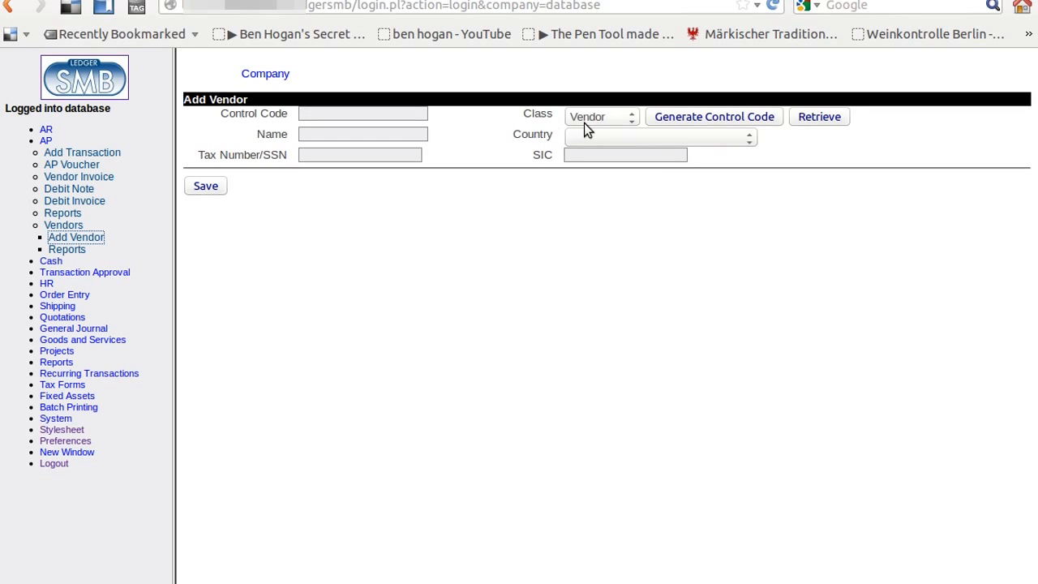
pyautogui.click(713, 119)
# Name the vendor "Vendor 5", set its country to Germany and save the record.
pyautogui.write('Ved')
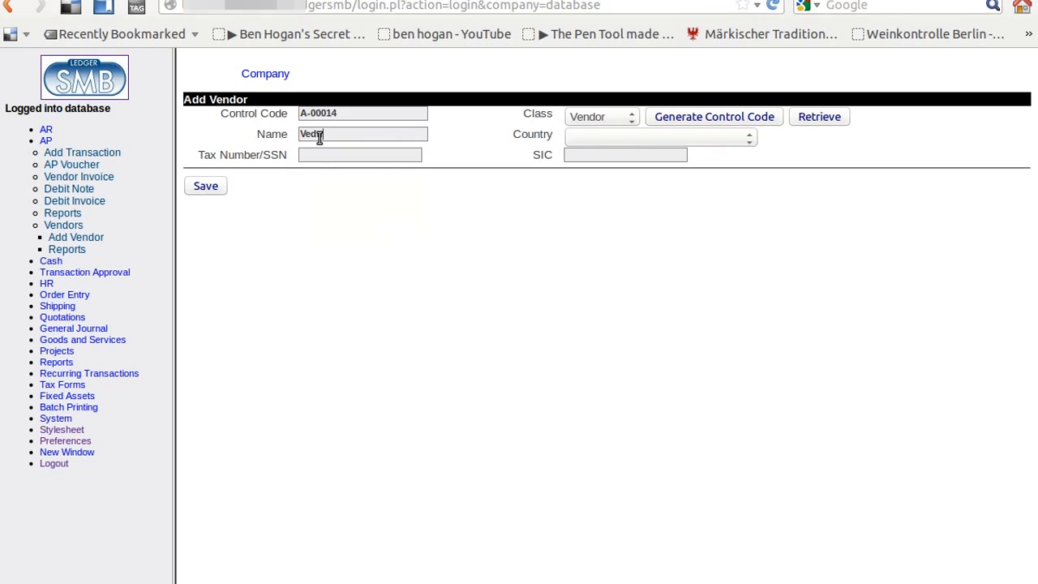
pyautogui.write('n')
pyautogui.press('BackSpace')
pyautogui.press('BackSpace')
pyautogui.write('ndor 5')
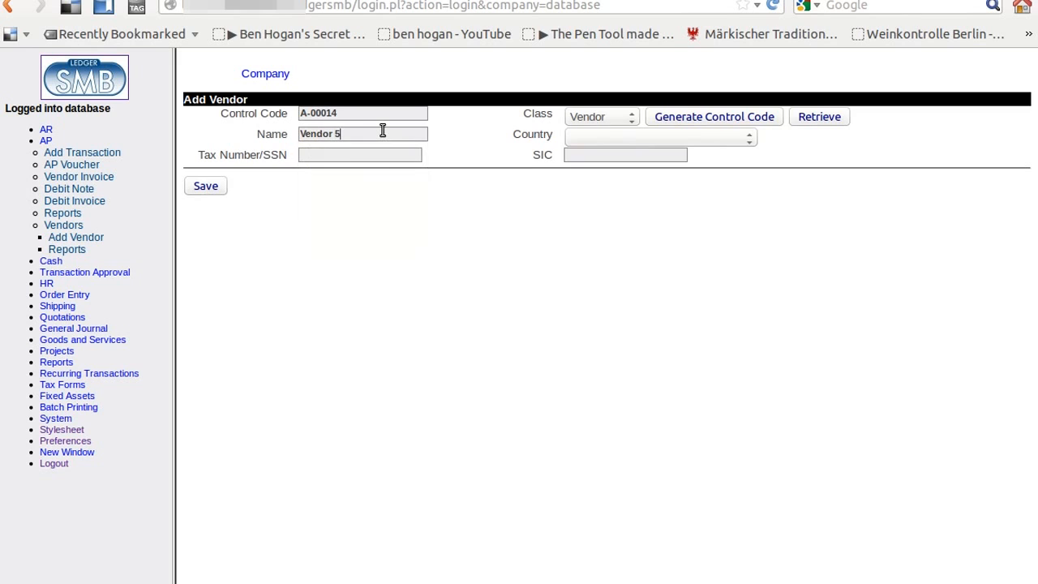
pyautogui.press('Tab')
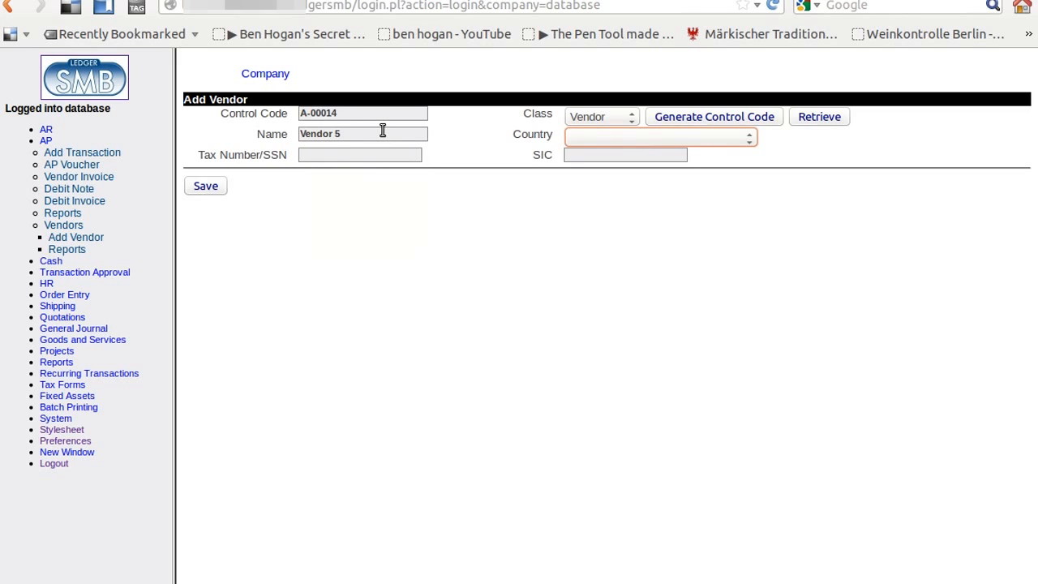
pyautogui.press('g')
pyautogui.press('g')
pyautogui.press('g')
pyautogui.press('g')
pyautogui.press('Tab')
pyautogui.press('Tab')
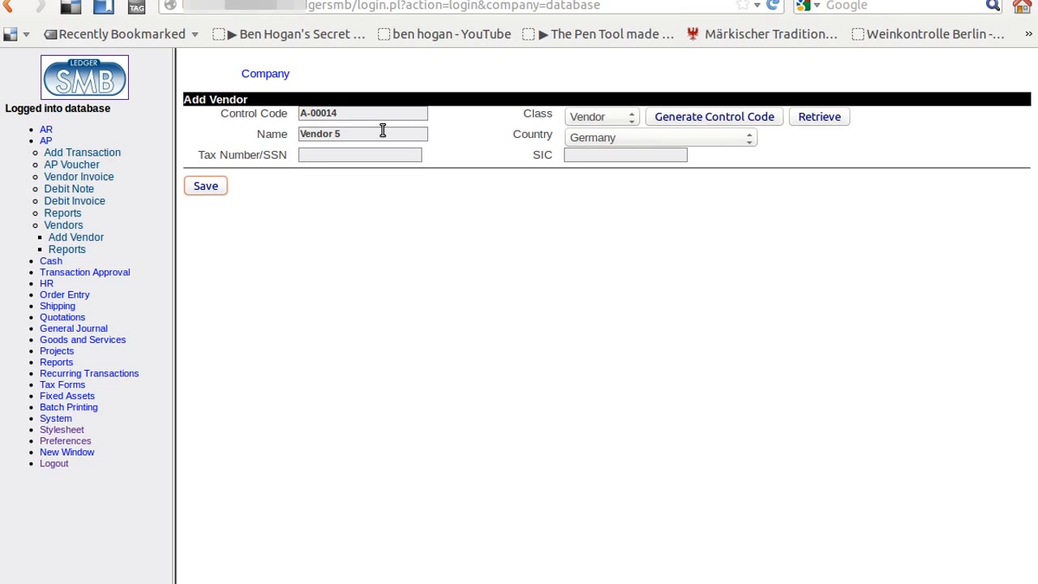
pyautogui.press('Return')
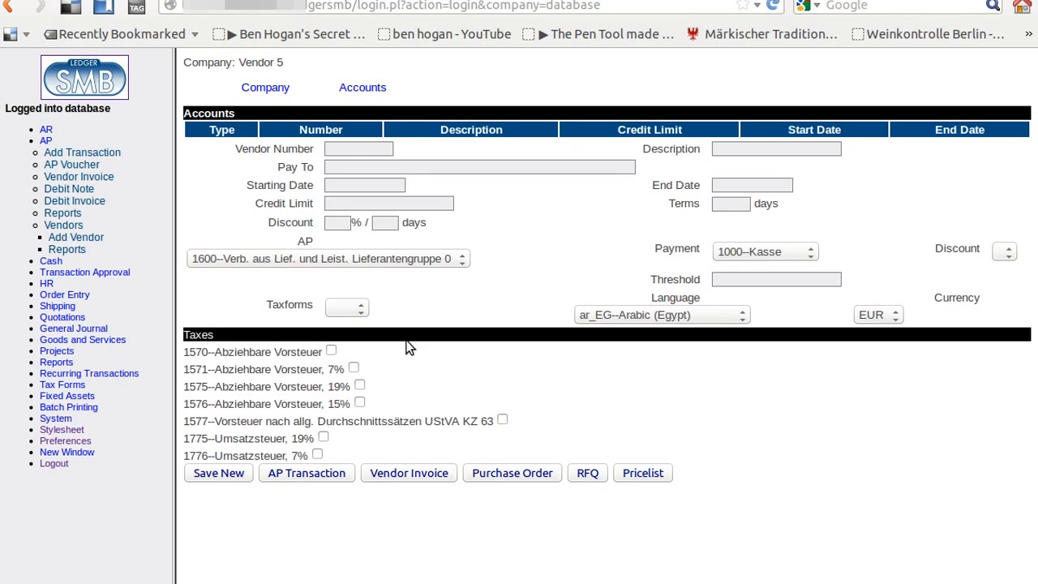
# Save a new vendor account with tax 1575--Abziehbare Vorsteuer, 19% enabled and payment account 1200--Bank-Giro.
pyautogui.click(361, 387)
pyautogui.click(781, 251)
pyautogui.click(780, 280)
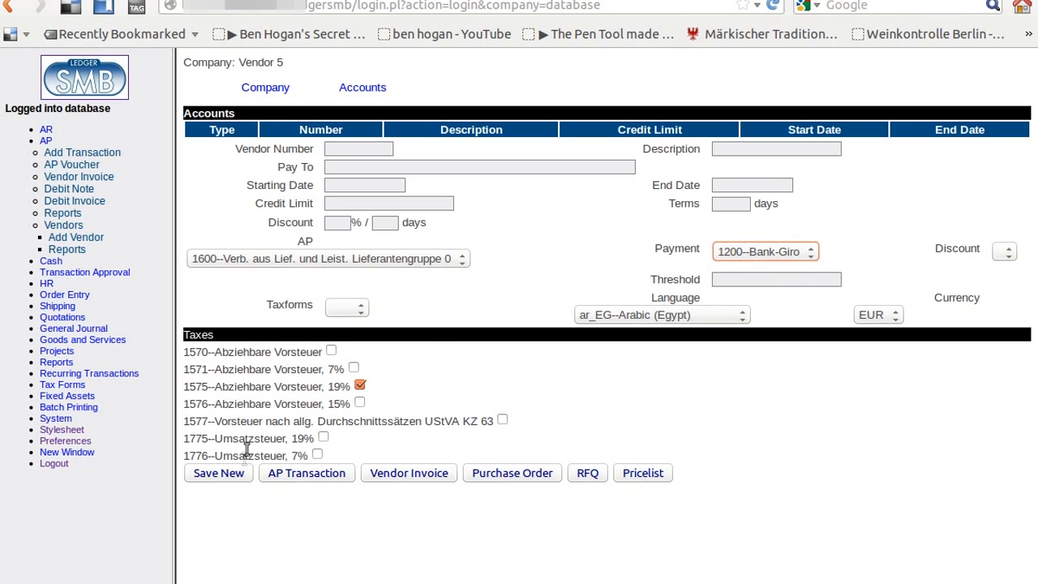
pyautogui.click(243, 477)
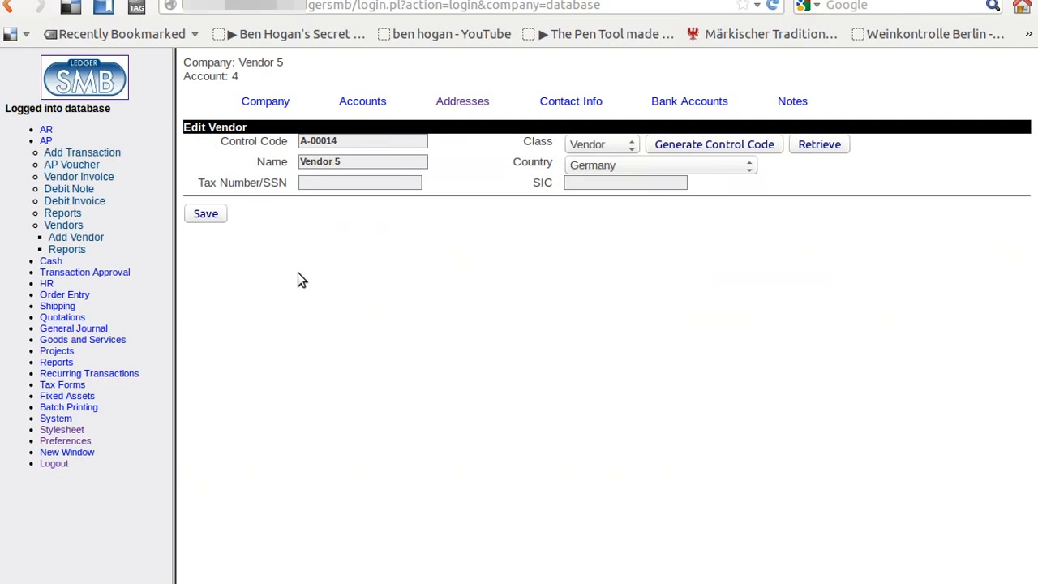
# Begin a Billing location for Vendor 5 with "Street" as the address and "City" as the city.
pyautogui.click(460, 102)
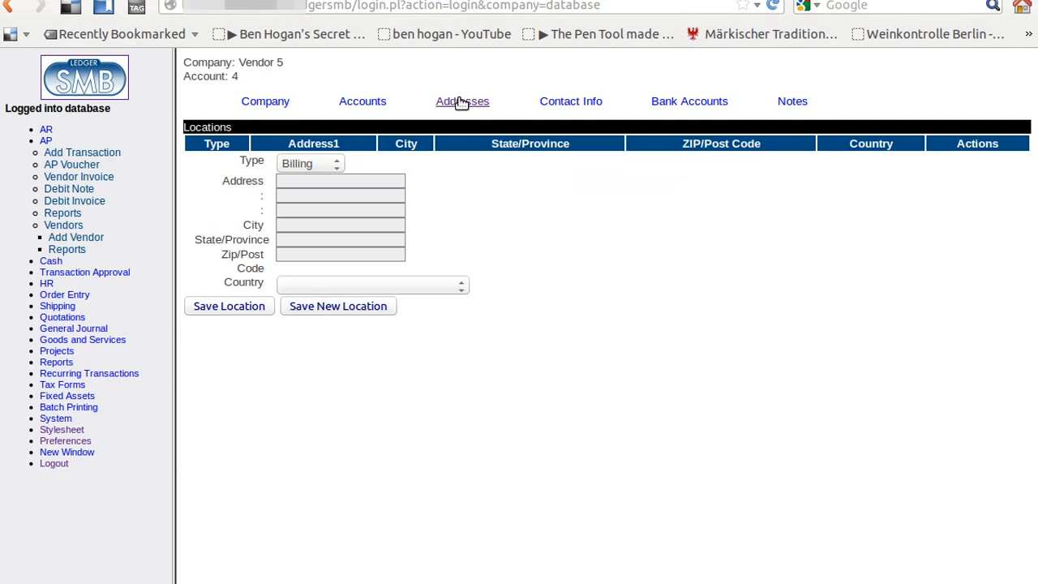
pyautogui.click(338, 164)
pyautogui.click(338, 165)
pyautogui.click(341, 186)
pyautogui.write('Street')
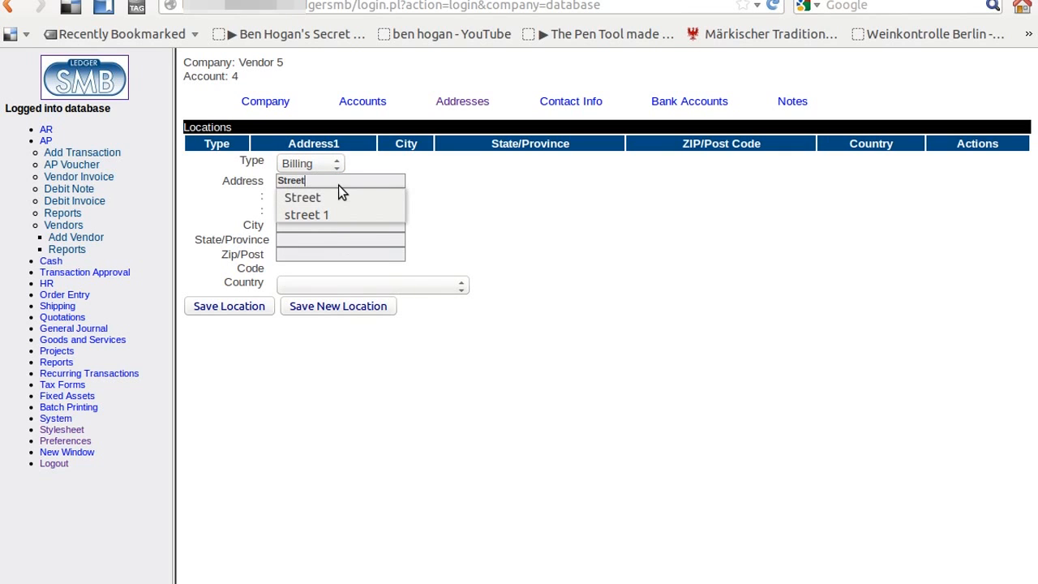
pyautogui.press('Tab')
pyautogui.write('City')
pyautogui.press('Tab')
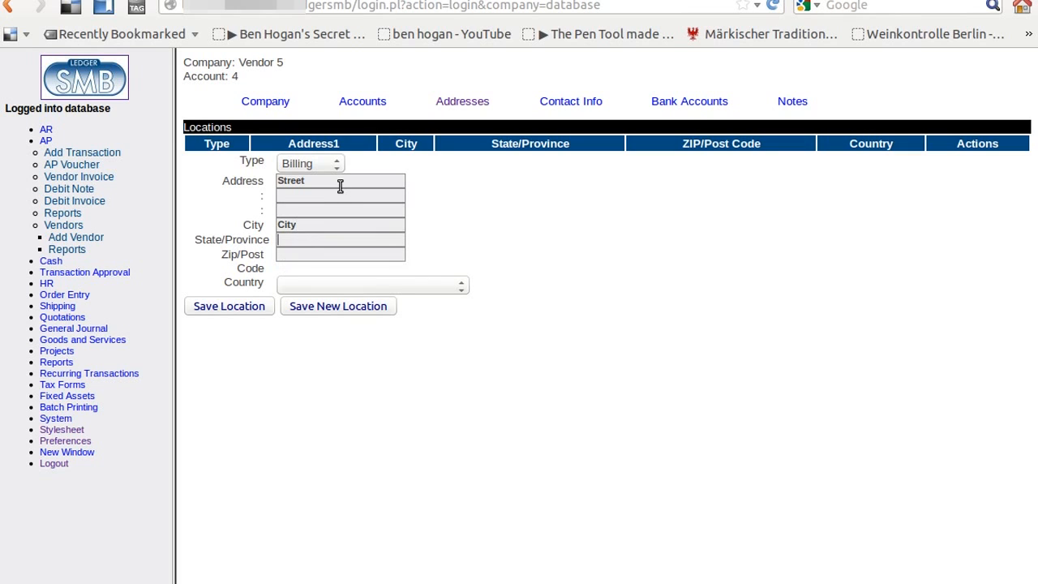
# Complete the billing location with state "State", post code 2000 and country Germany, and save it.
pyautogui.write('State')
pyautogui.press('Tab')
pyautogui.write('2000')
pyautogui.press('Tab')
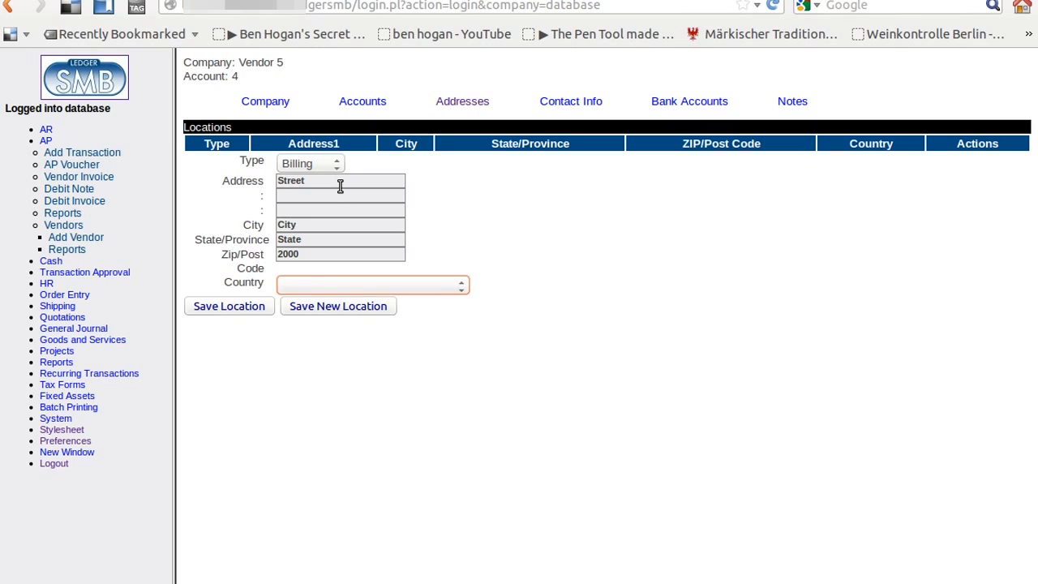
pyautogui.write('ger')
pyautogui.press('Tab')
pyautogui.press('Return')
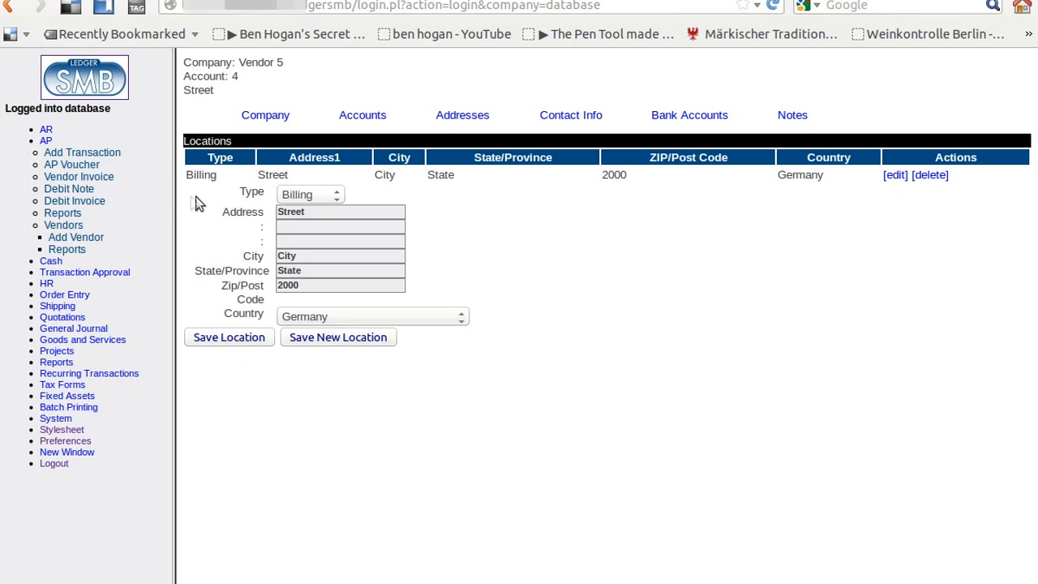
# Start a new part under Goods and Services with number 9 and description "Big Bin 2".
pyautogui.click(46, 141)
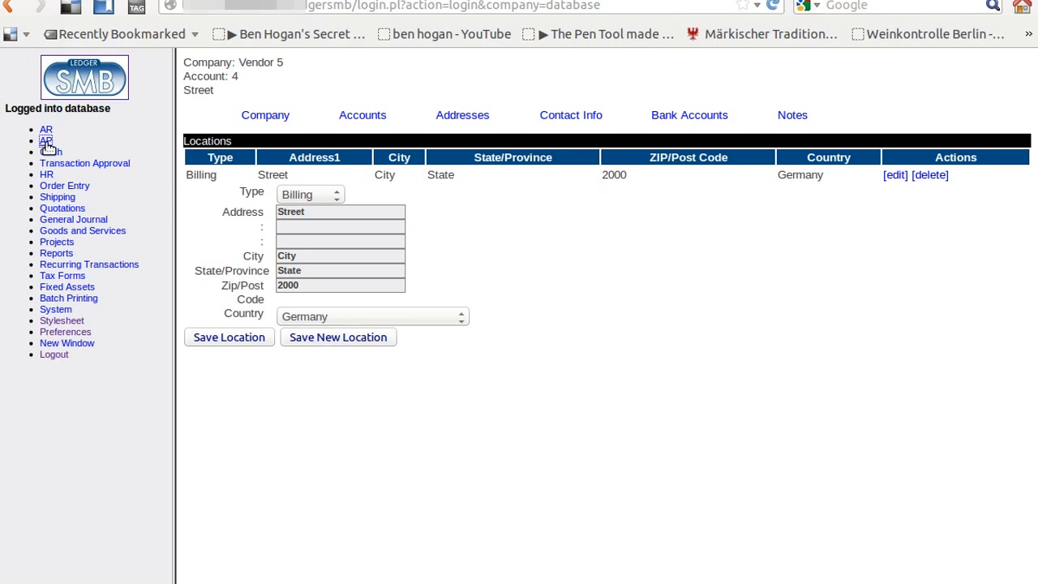
pyautogui.click(97, 233)
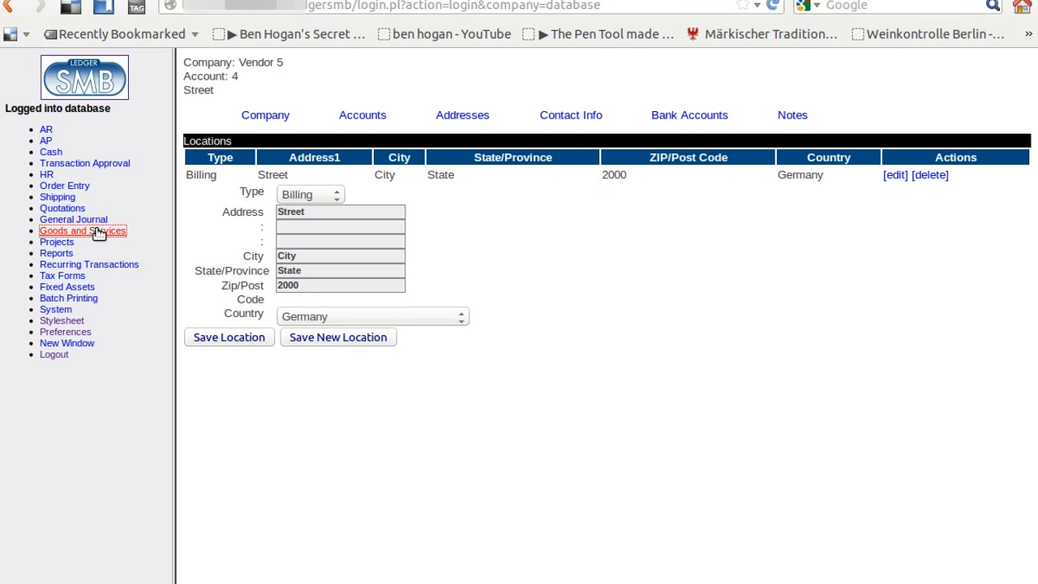
pyautogui.click(64, 243)
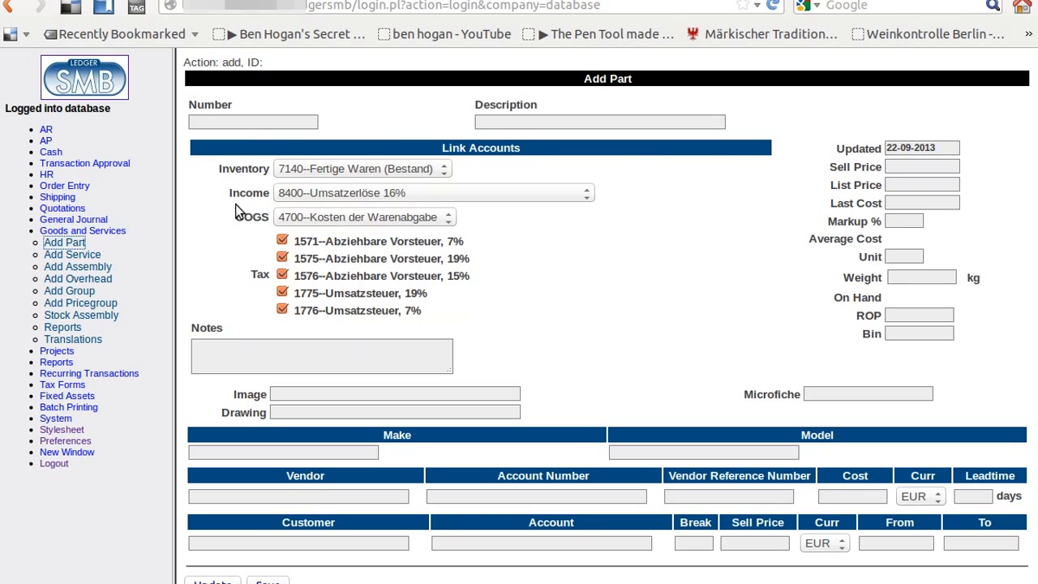
pyautogui.click(259, 122)
pyautogui.write('9')
pyautogui.press('Tab')
pyautogui.write('Big Bin')
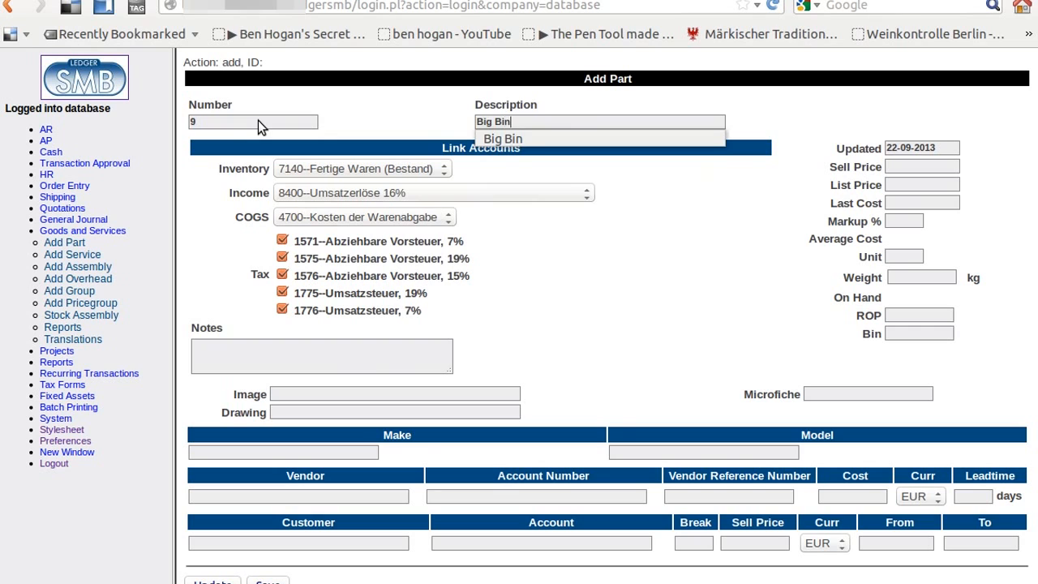
pyautogui.write(' 2')
pyautogui.press('Tab')
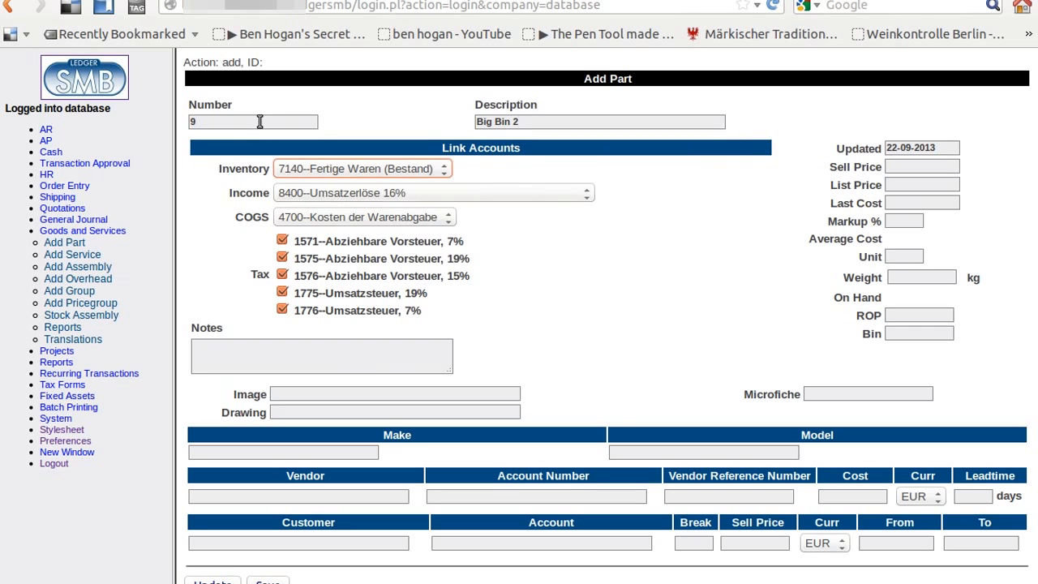
# Disable taxes 1571, 1576, 1775 and 1776 for the part, leaving only 1575--Abziehbare Vorsteuer, 19% selected.
pyautogui.press('Tab')
pyautogui.press('Tab')
pyautogui.press('Tab')
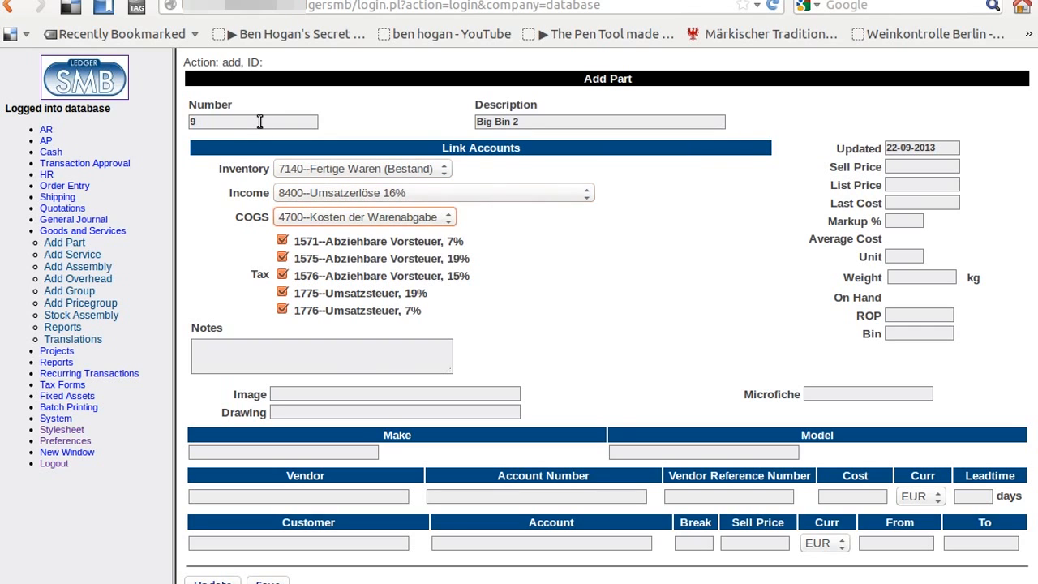
pyautogui.click(282, 241)
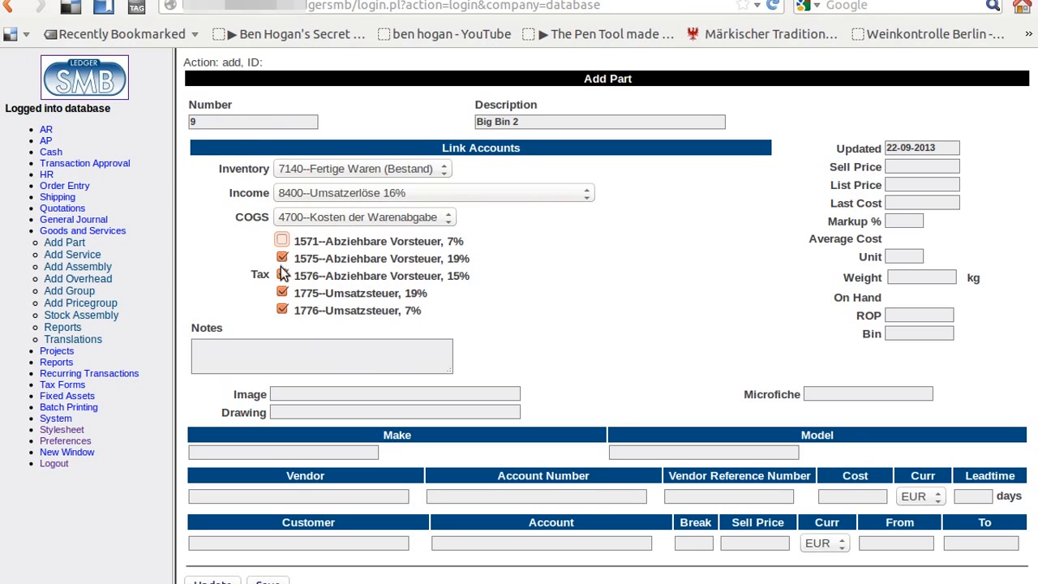
pyautogui.click(282, 276)
pyautogui.click(281, 293)
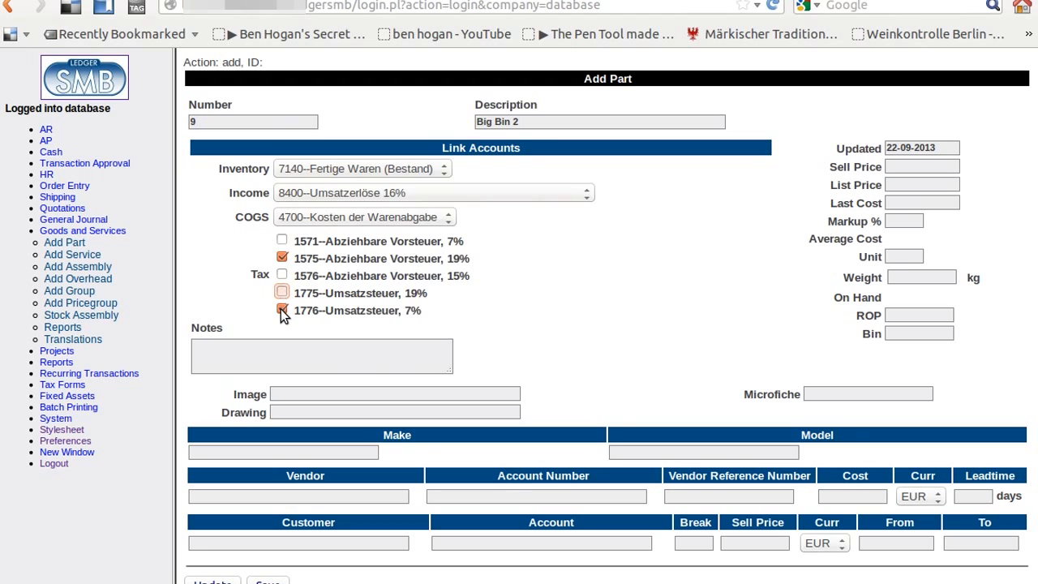
pyautogui.click(282, 310)
# Set the part's sell price and list price to 20 and its last cost to 10.
pyautogui.click(921, 169)
pyautogui.write('20')
pyautogui.press('Tab')
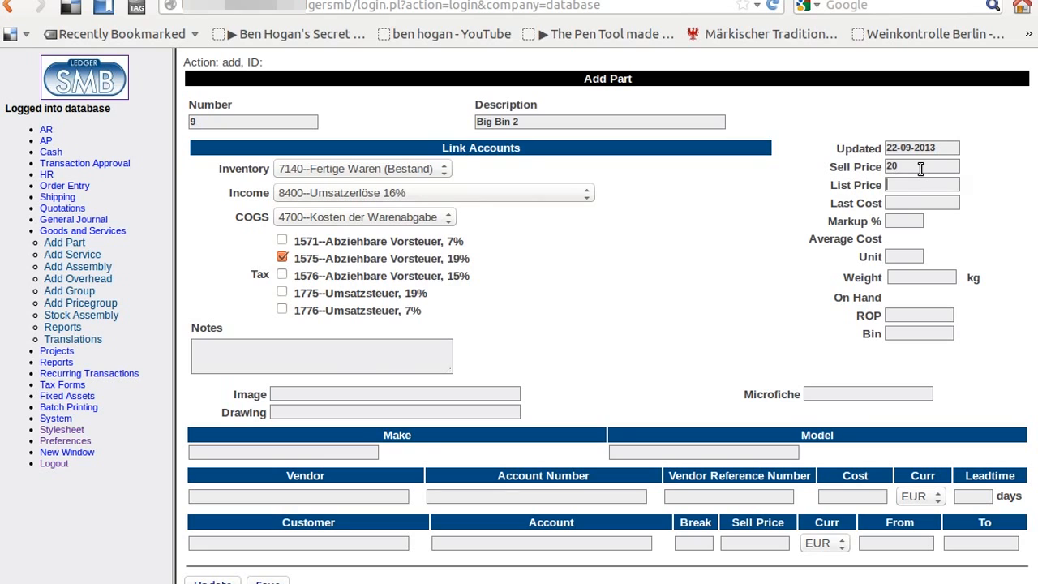
pyautogui.write('20')
pyautogui.press('Tab')
pyautogui.write('10')
pyautogui.press('Tab')
# Set the part's ROP to 5, update the form and save the part.
pyautogui.press('Tab')
pyautogui.press('Tab')
pyautogui.press('Tab')
pyautogui.write('5')
pyautogui.press('Tab')
pyautogui.click(213, 581)
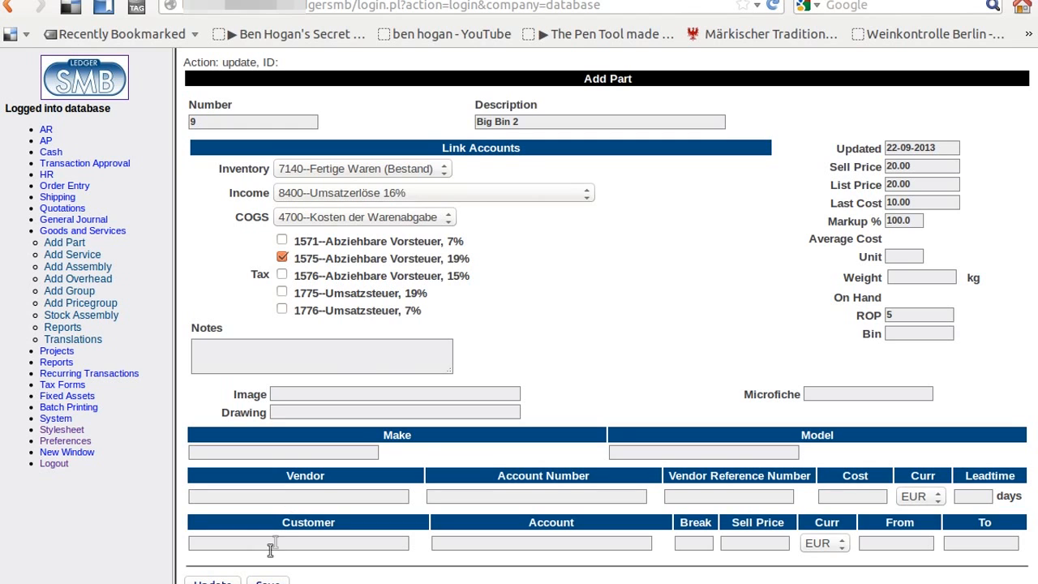
pyautogui.click(268, 581)
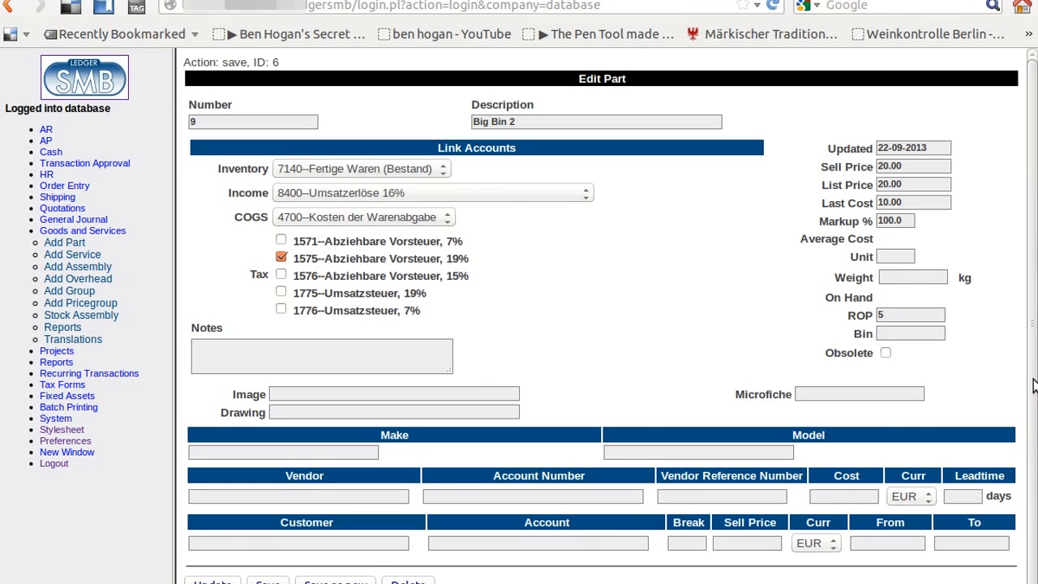
pyautogui.scroll(-1, 1032, 469)
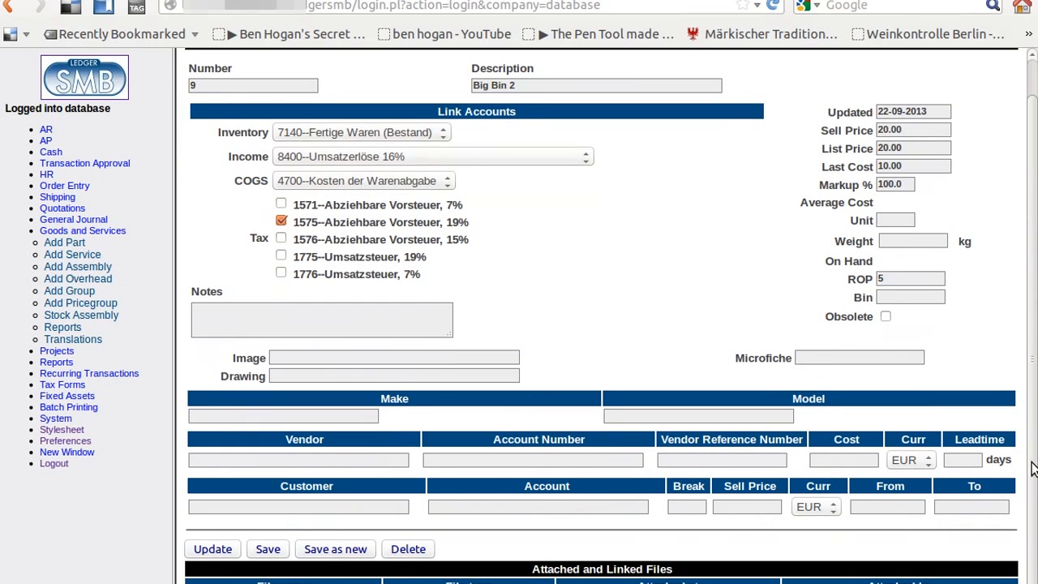
pyautogui.scroll(1, 1032, 385)
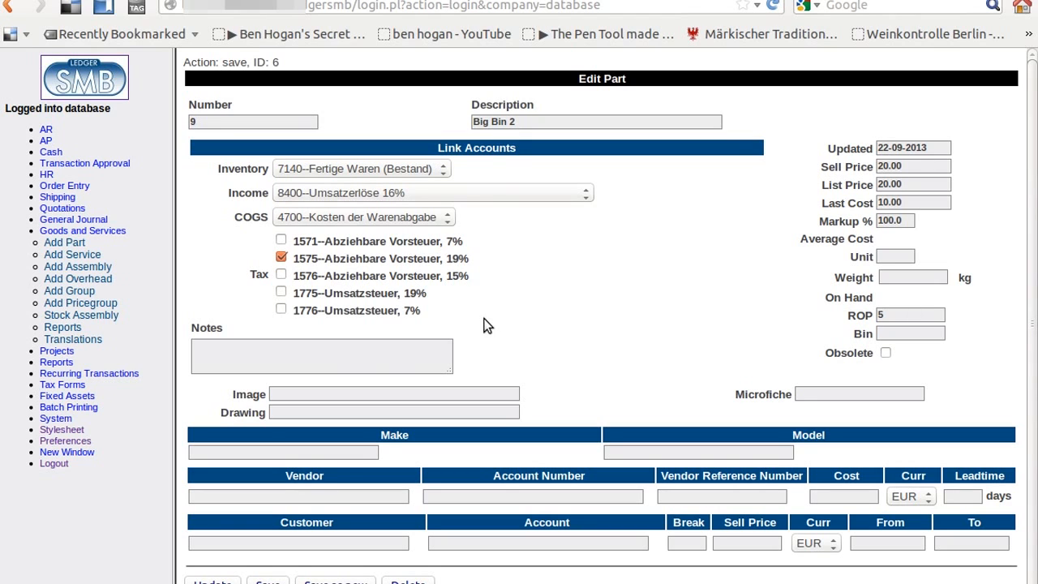
# Start a new request for quotation for Vendor 5 with RFQ number 3.
pyautogui.click(116, 232)
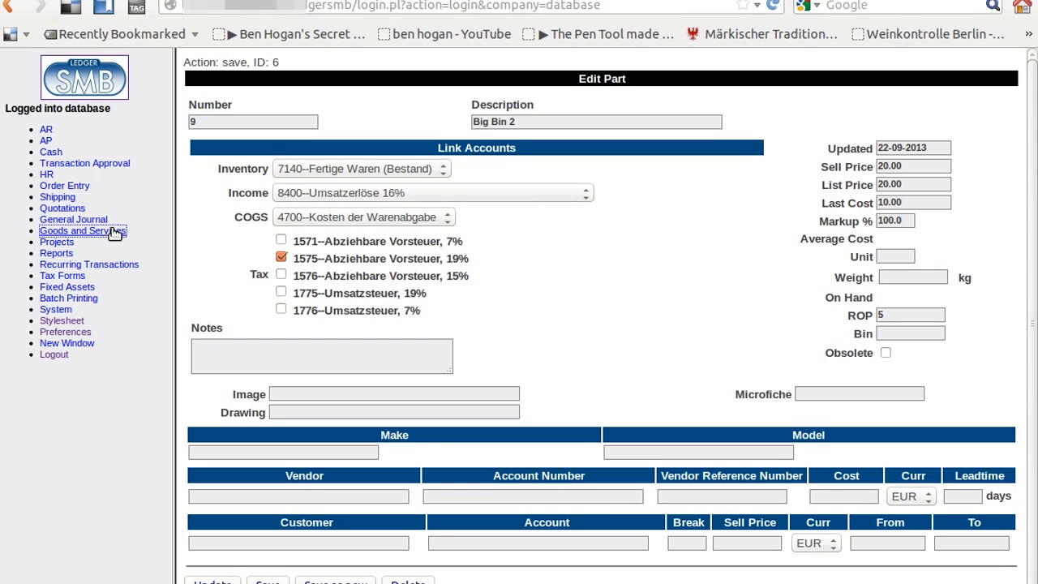
pyautogui.click(72, 210)
pyautogui.click(58, 232)
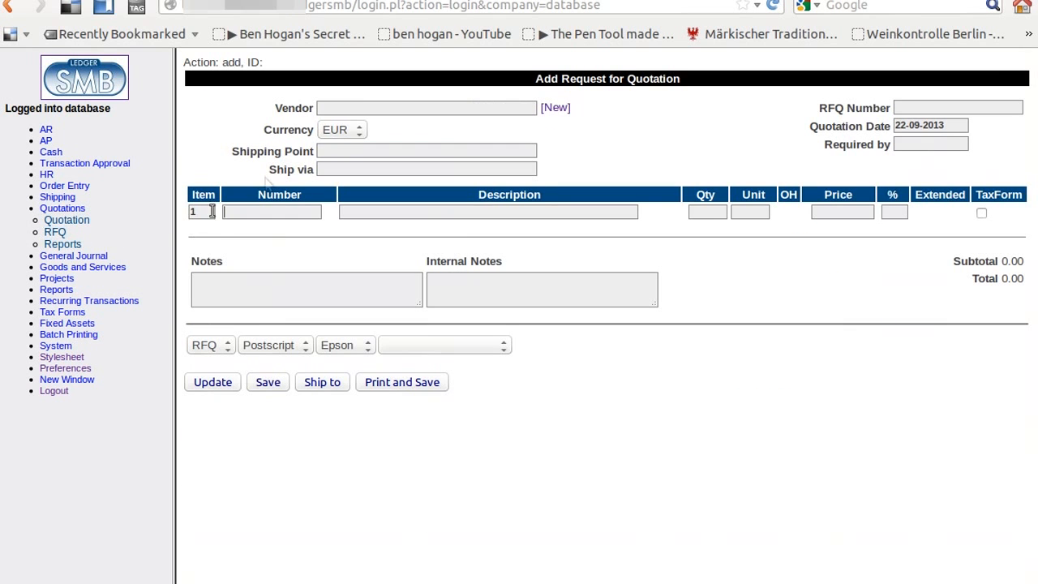
pyautogui.write('Vendor 5')
pyautogui.press('Tab')
pyautogui.click(933, 108)
pyautogui.write('3')
# Enter part number 9 with a quantity of 20 as the first RFQ line item.
pyautogui.click(282, 214)
pyautogui.write('9')
pyautogui.press('Tab')
pyautogui.click(708, 213)
pyautogui.write('20')
pyautogui.press('Tab')
# Set the RFQ's output to HTML on Screen and update the form.
pyautogui.click(278, 346)
pyautogui.click(281, 362)
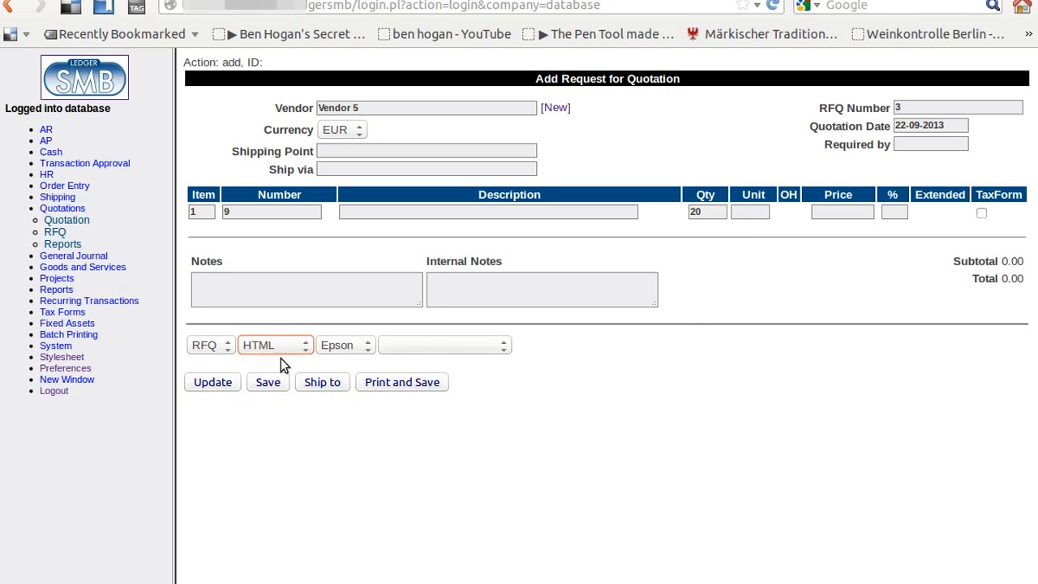
pyautogui.click(333, 348)
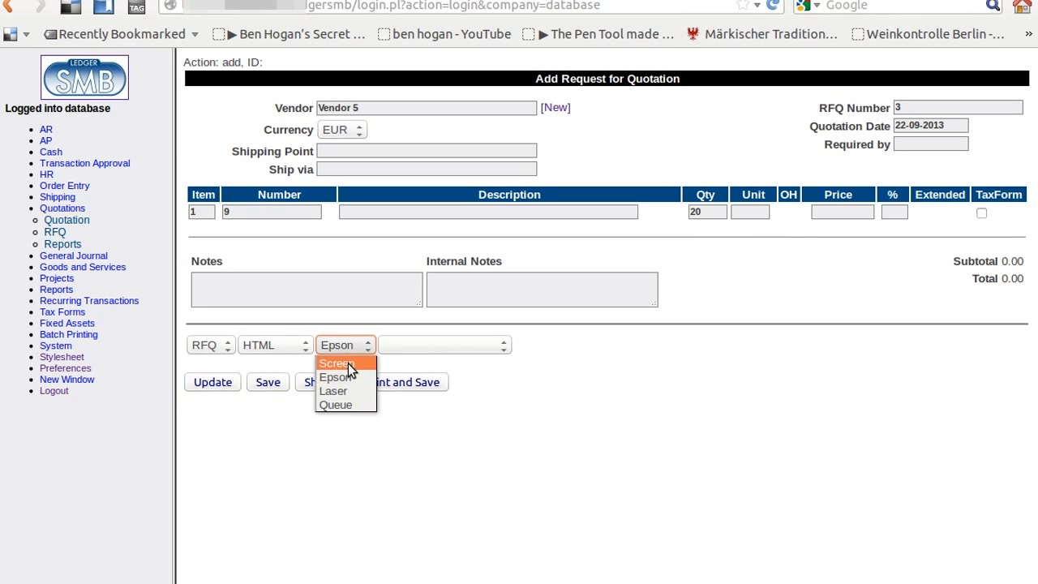
pyautogui.click(348, 363)
pyautogui.click(227, 386)
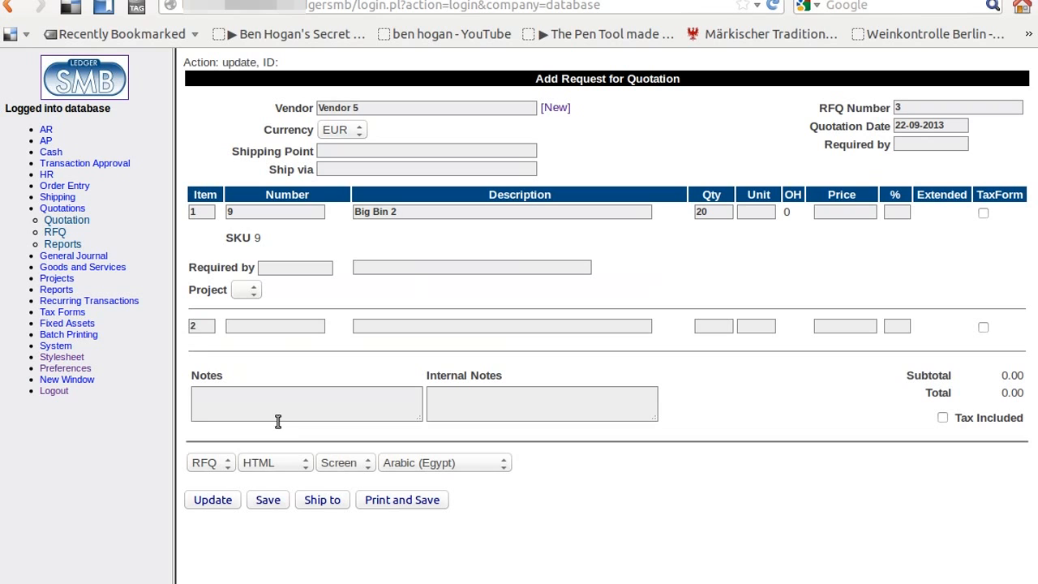
# Save the request for quotation and try to print it.
pyautogui.click(270, 501)
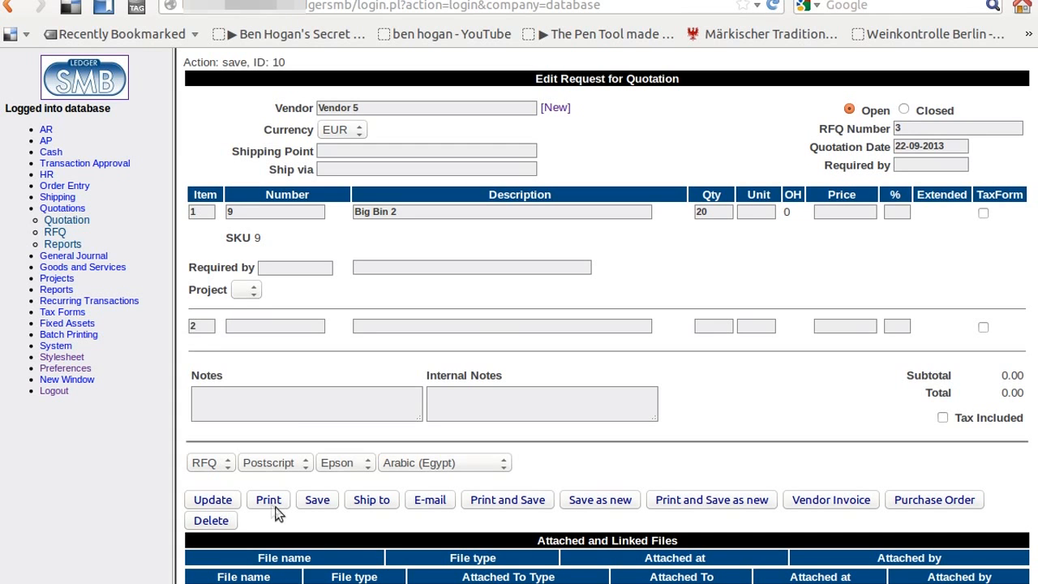
pyautogui.click(267, 500)
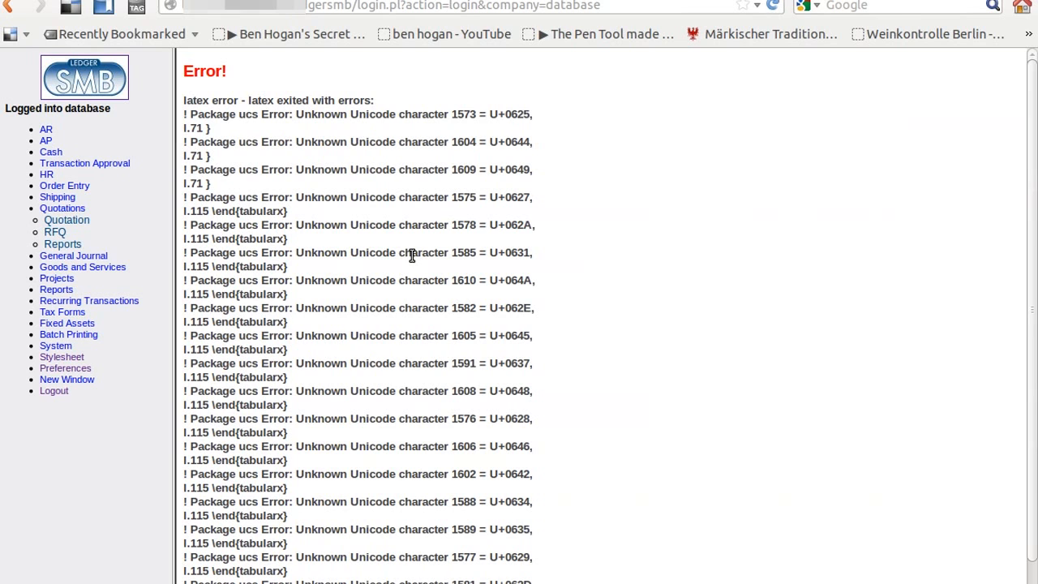
# Return from the print error to the saved RFQ and set its output to HTML on Screen in English.
pyautogui.click(12, 7)
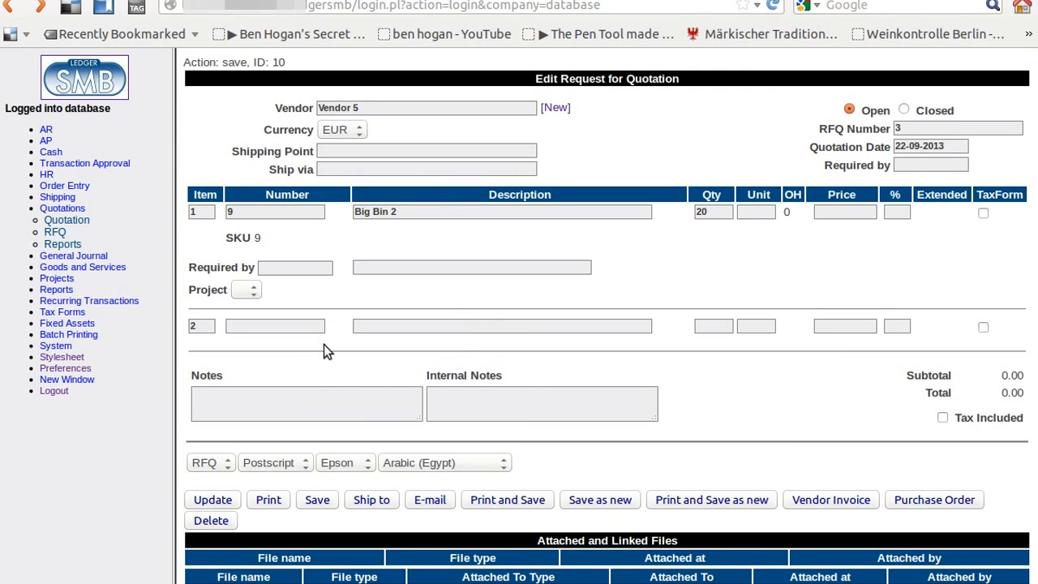
pyautogui.click(356, 461)
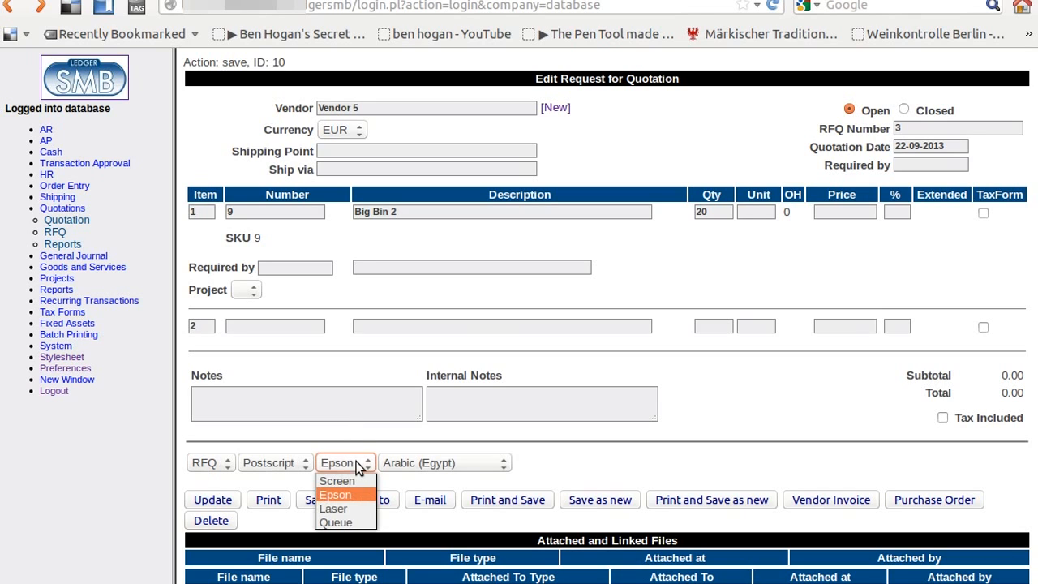
pyautogui.click(359, 480)
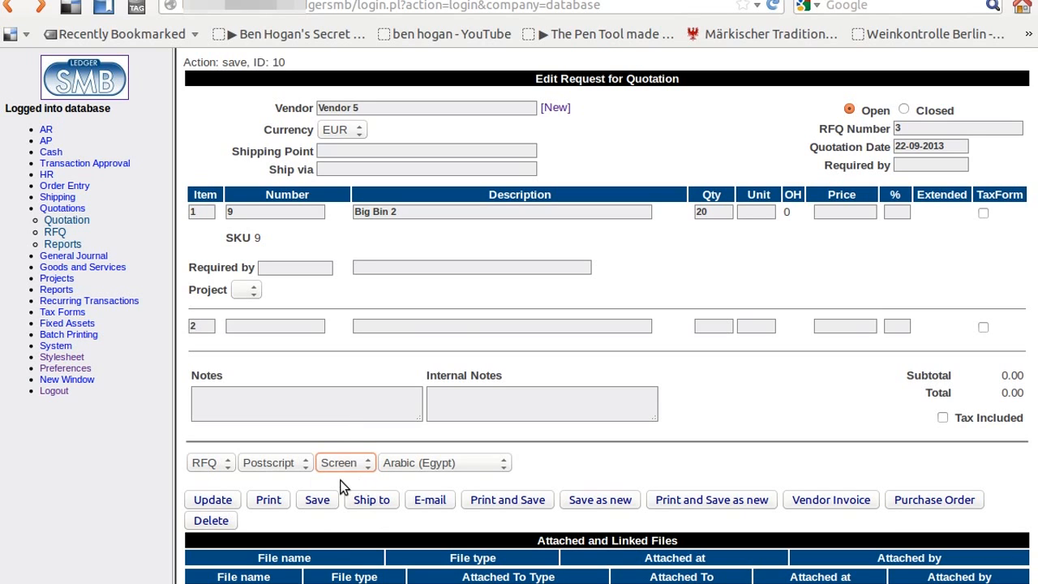
pyautogui.click(293, 463)
pyautogui.click(296, 482)
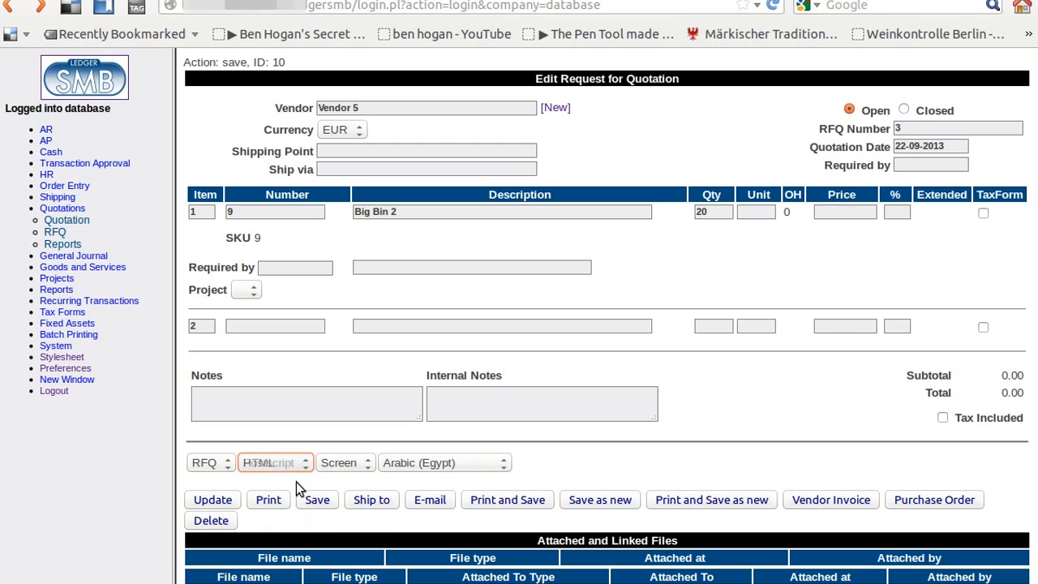
pyautogui.click(426, 462)
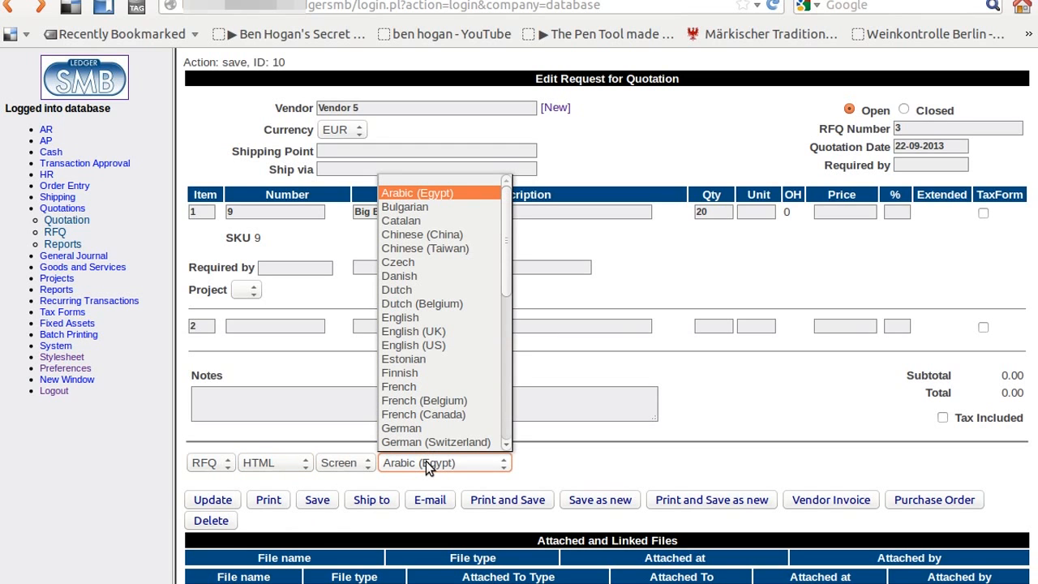
pyautogui.click(443, 317)
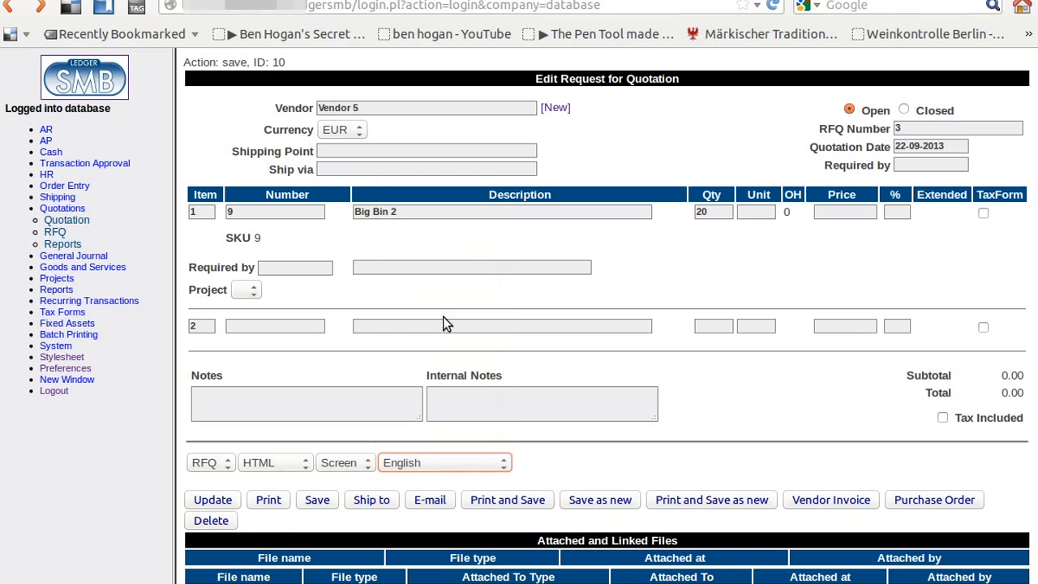
# Print the request for quotation to the screen, view the resulting document and close it.
pyautogui.click(270, 501)
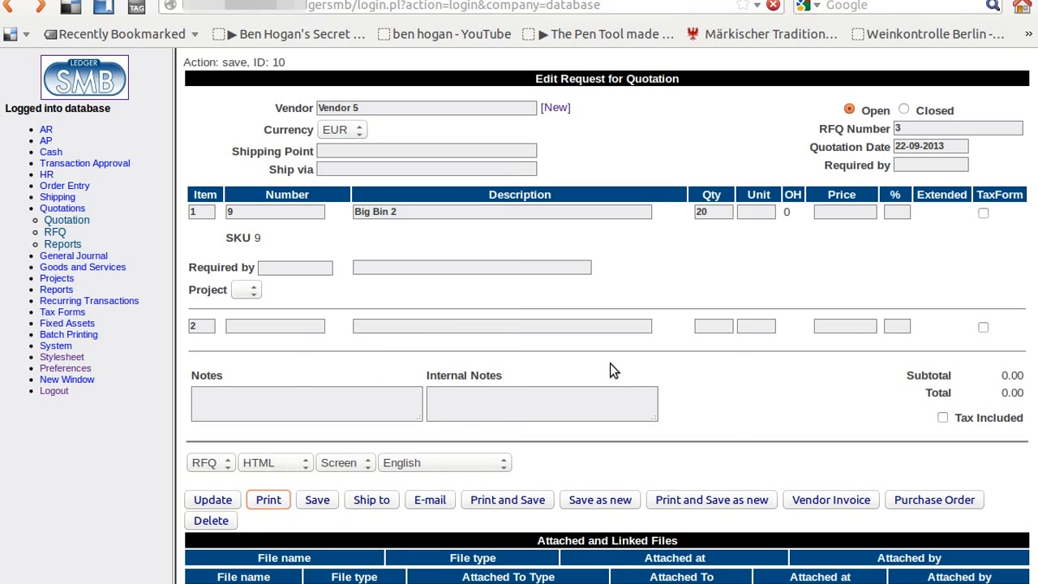
pyautogui.click(663, 419)
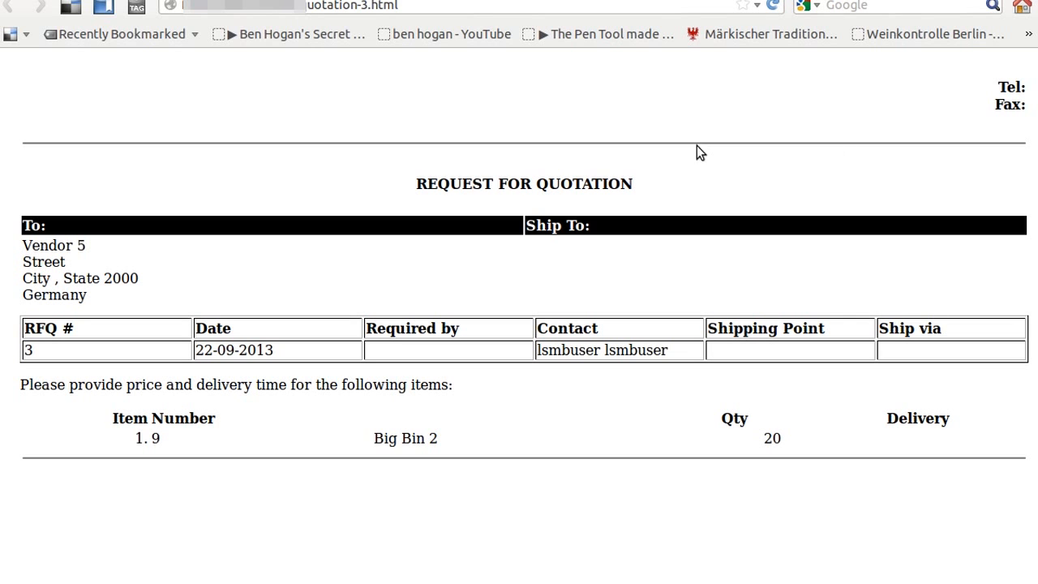
pyautogui.click(414, 0)
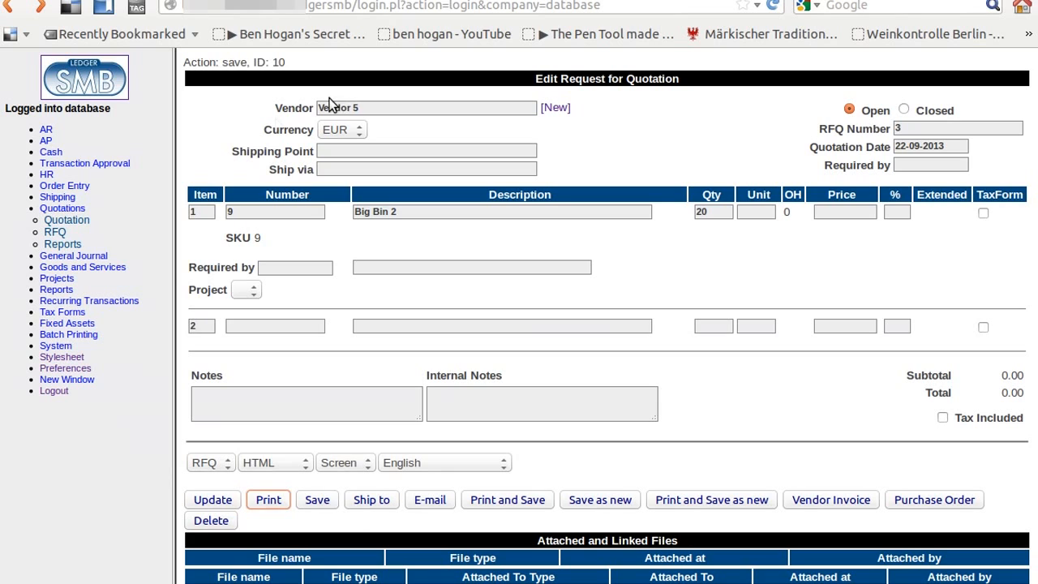
# Start a new purchase order for Vendor 5 with order number 3.
pyautogui.click(77, 209)
pyautogui.click(77, 209)
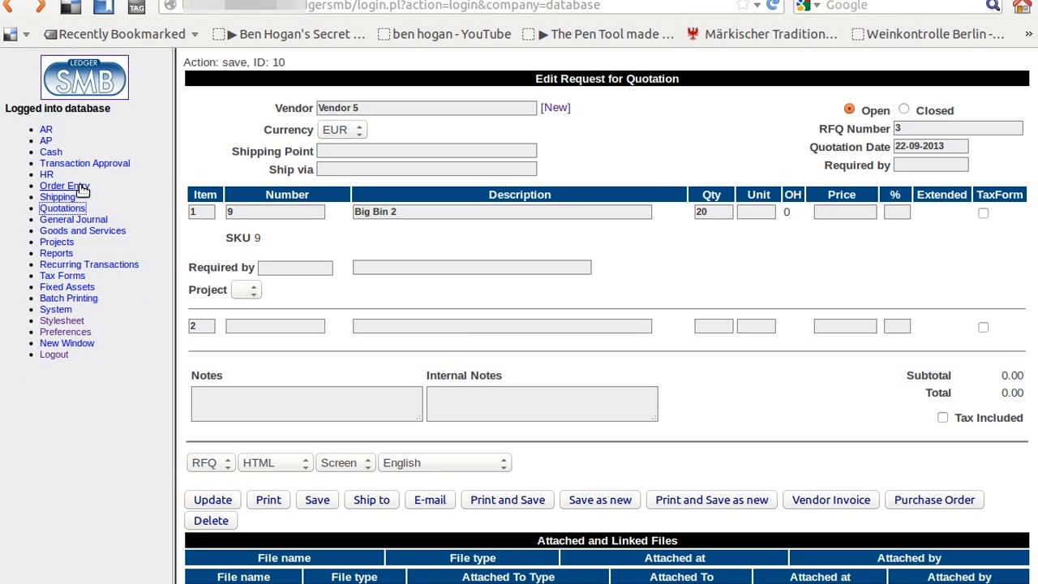
pyautogui.click(81, 187)
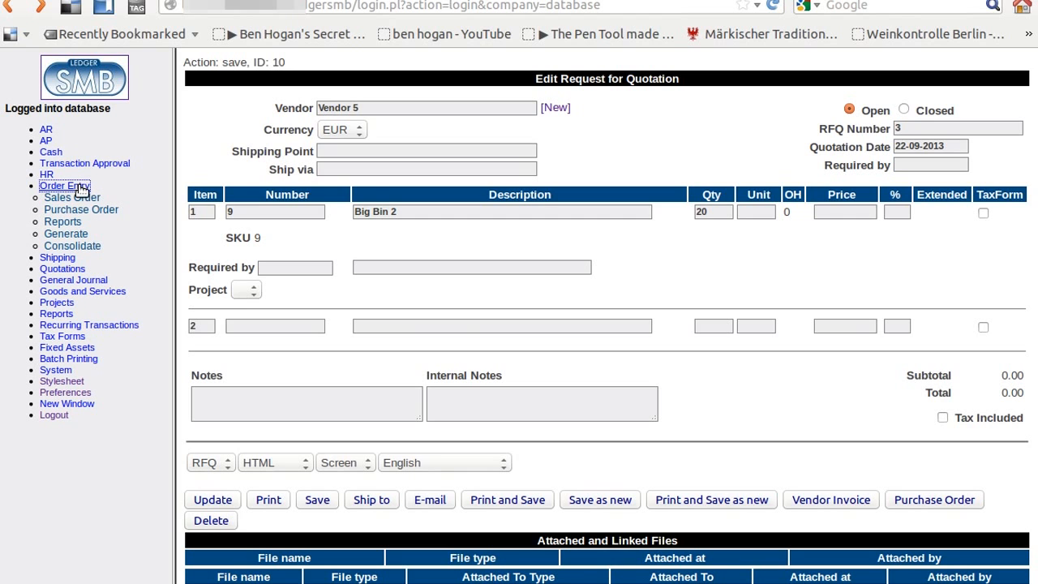
pyautogui.click(99, 210)
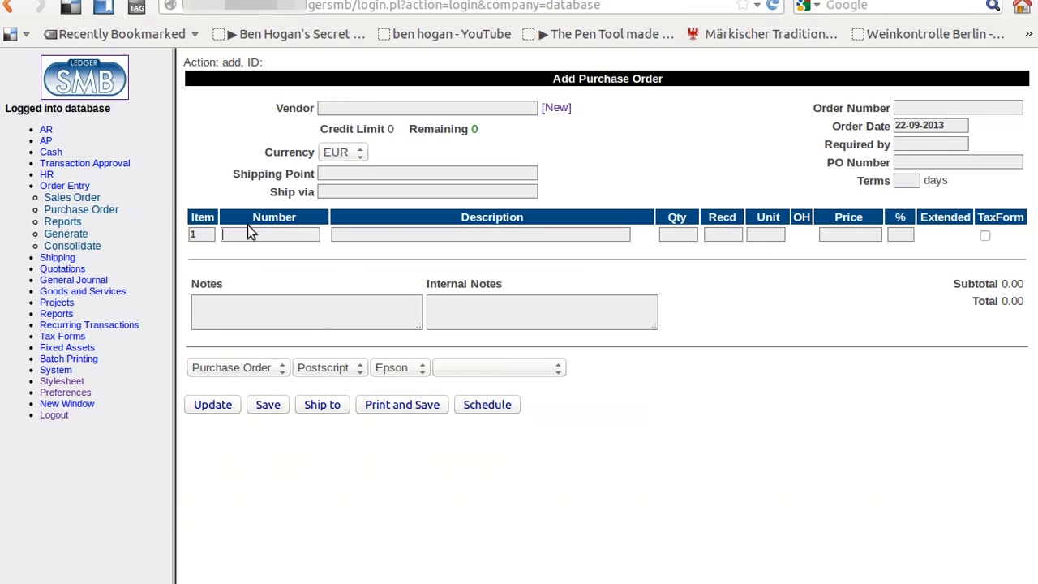
pyautogui.click(374, 109)
pyautogui.write('Vendor ')
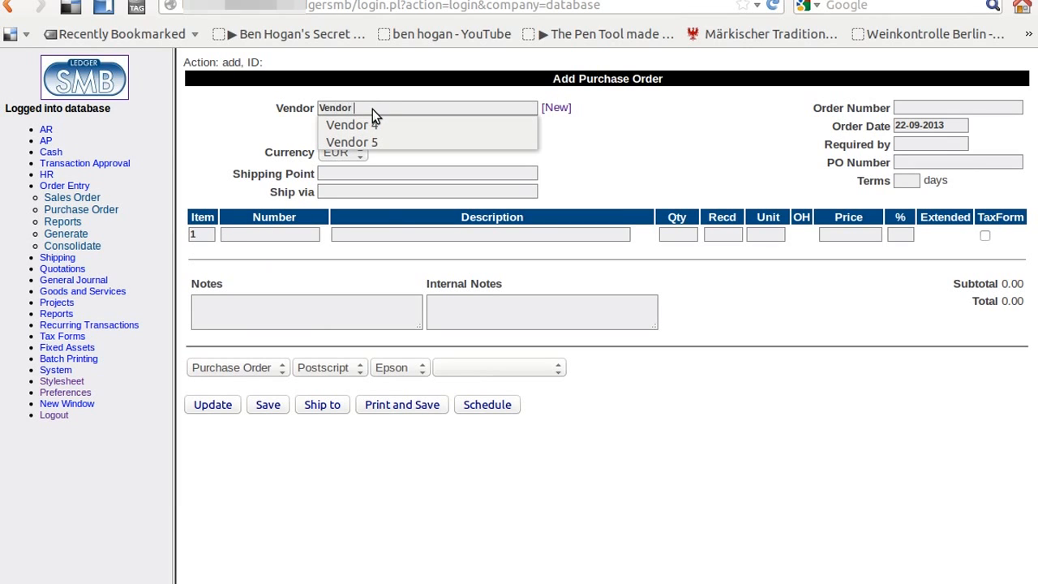
pyautogui.write('5')
pyautogui.press('Tab')
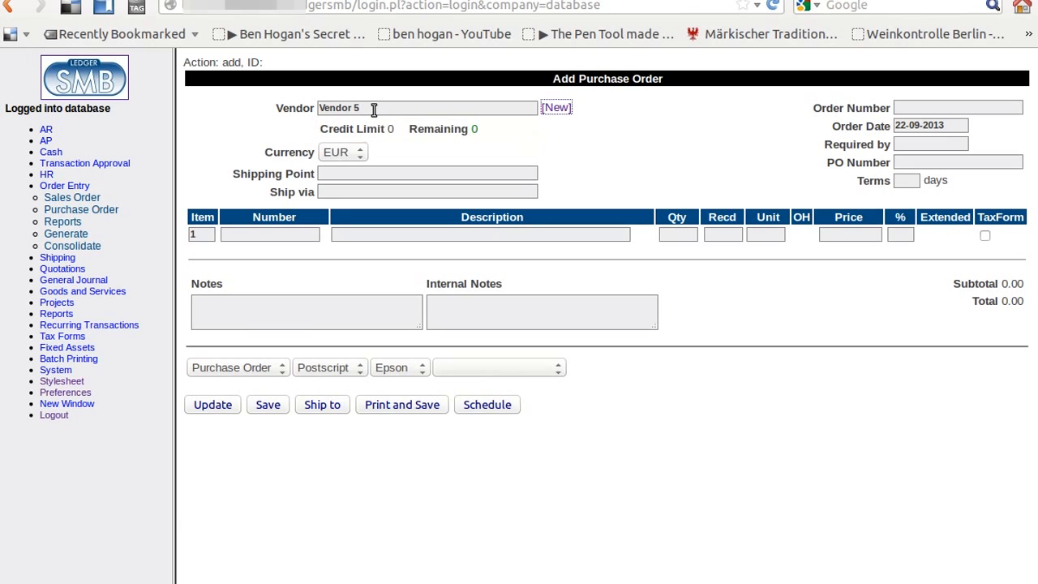
pyautogui.click(915, 108)
pyautogui.write('3')
pyautogui.press('Tab')
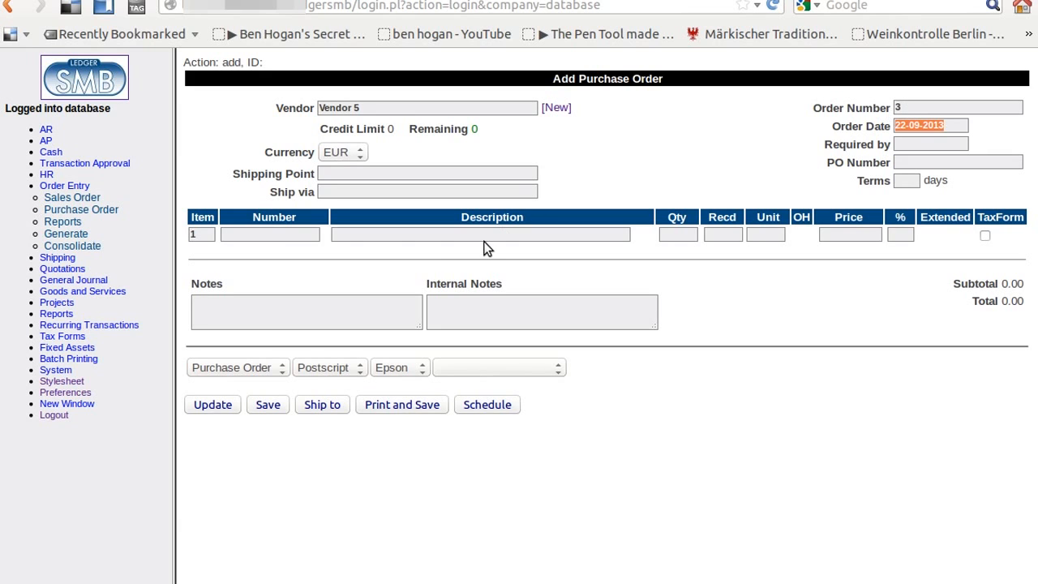
# Enter part number 9 as the first purchase order line item and update the form.
pyautogui.click(293, 235)
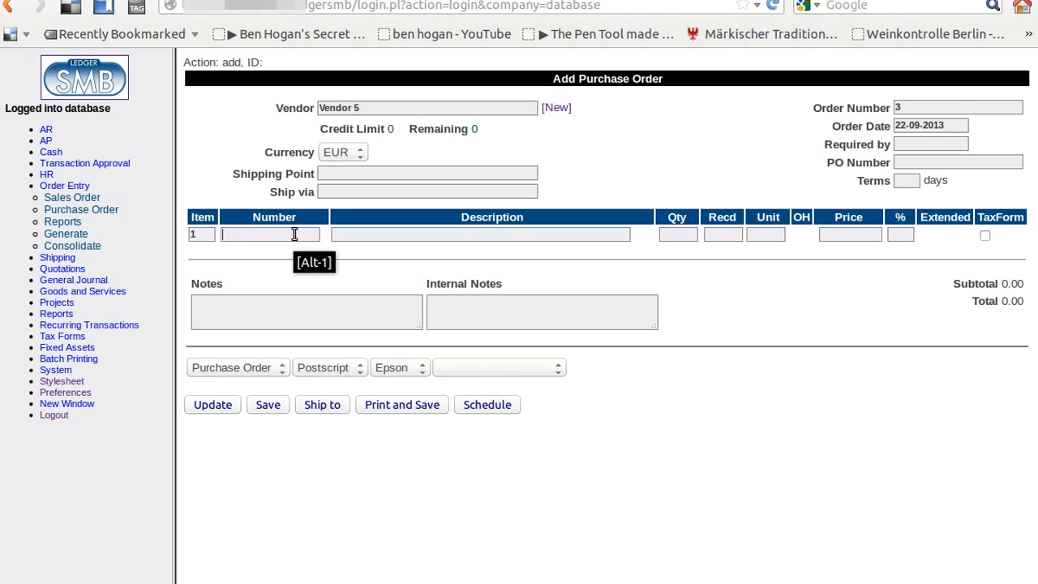
pyautogui.write('9')
pyautogui.press('Tab')
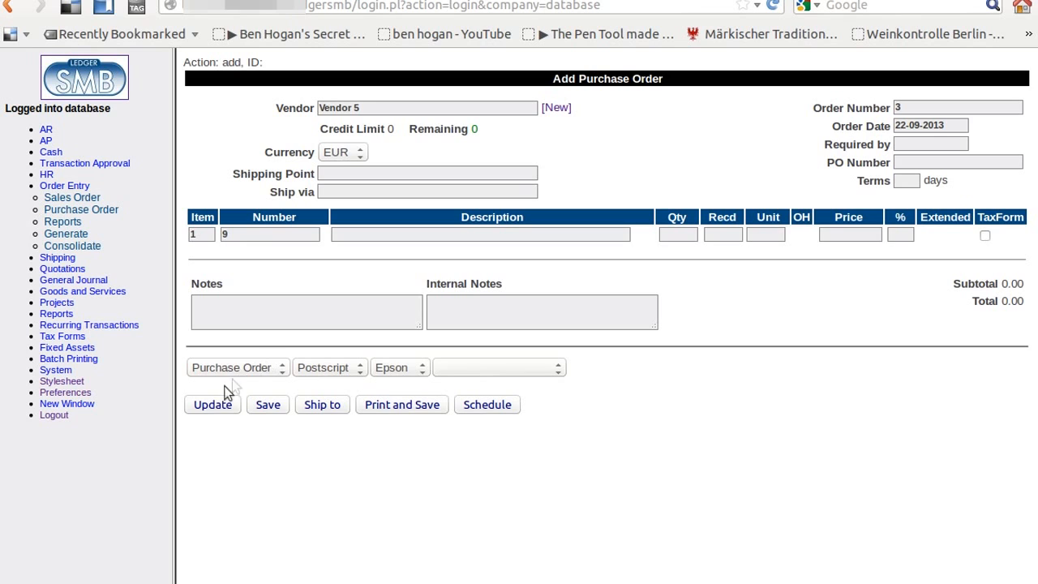
pyautogui.click(215, 404)
pyautogui.press('Return')
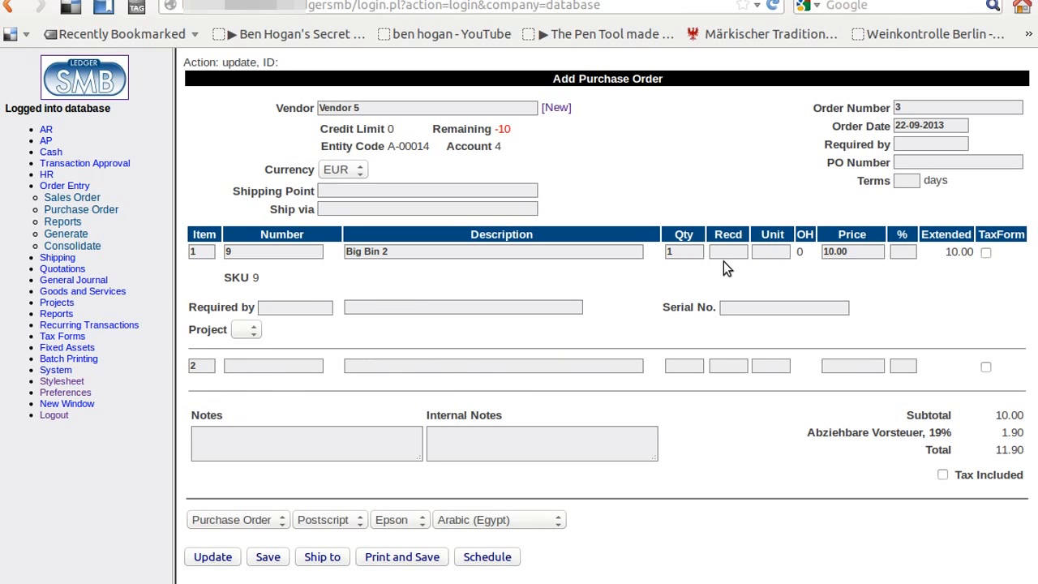
# Set the Big Bin 2 line's quantity to 20, then update and save the purchase order.
pyautogui.doubleClick(698, 251)
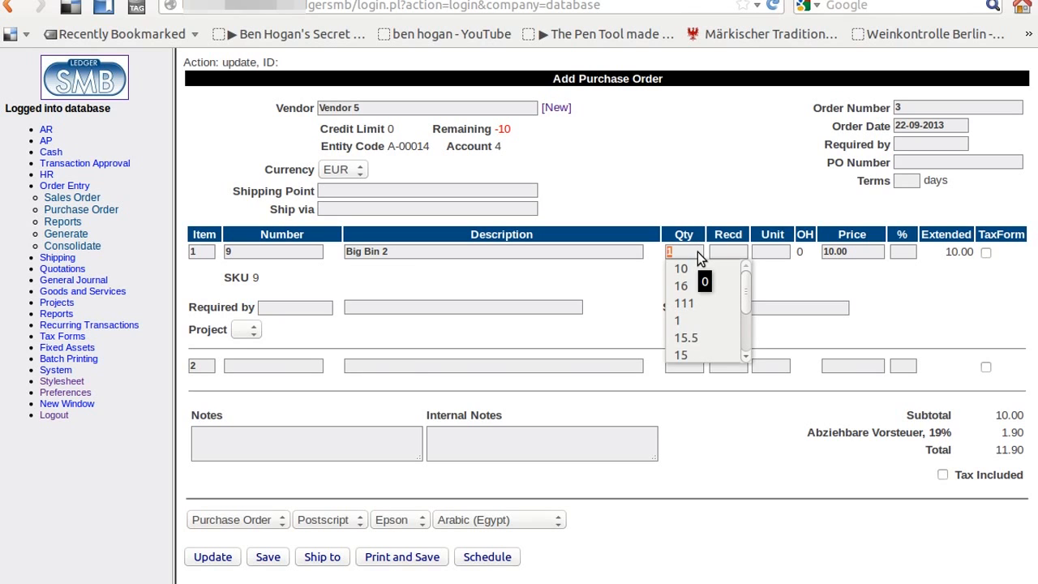
pyautogui.write('20')
pyautogui.press('Tab')
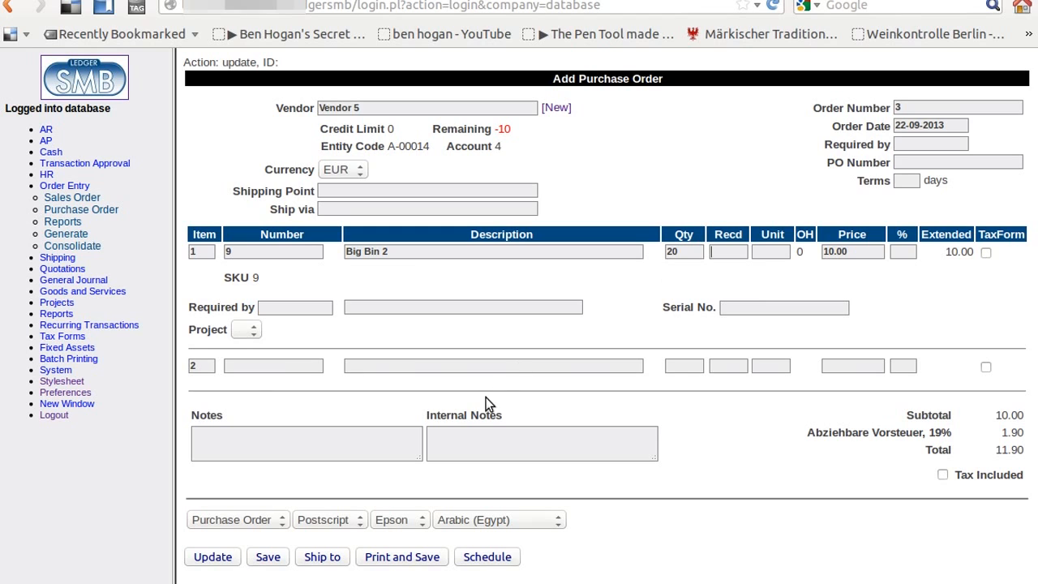
pyautogui.click(213, 557)
pyautogui.click(266, 561)
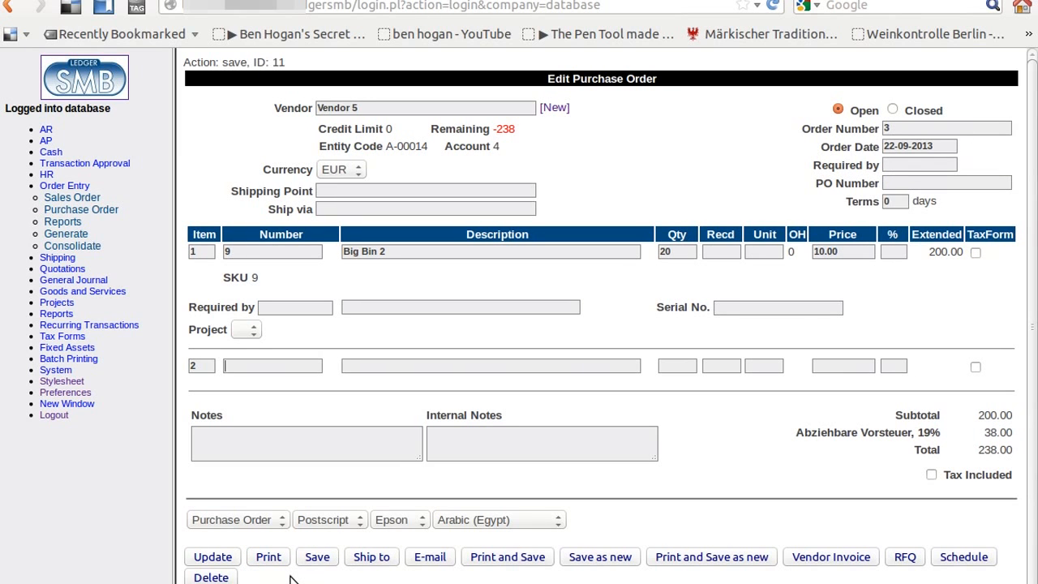
# Set the purchase order's output to HTML on Screen in English.
pyautogui.click(324, 523)
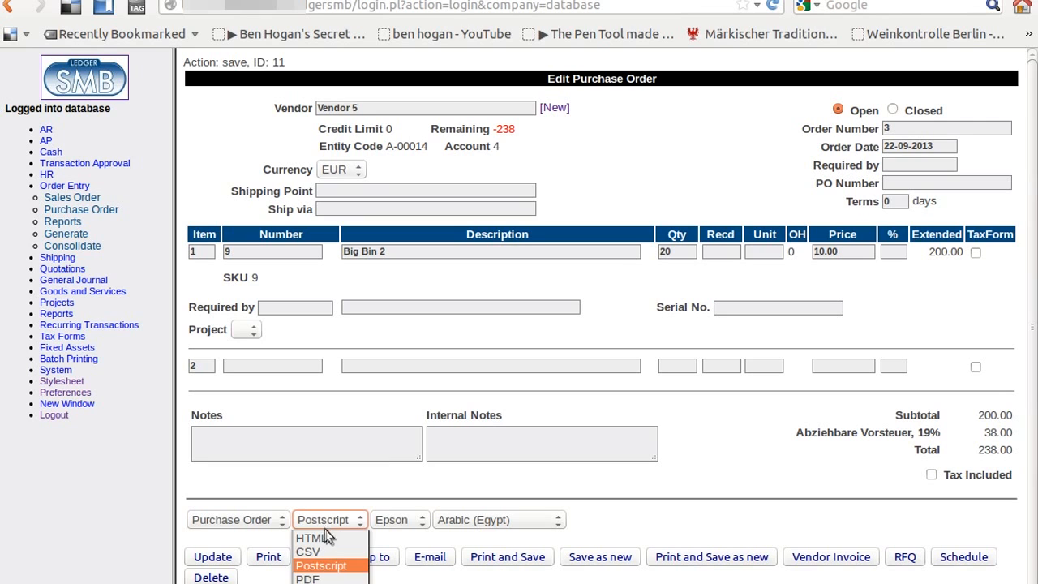
pyautogui.click(338, 534)
pyautogui.click(398, 523)
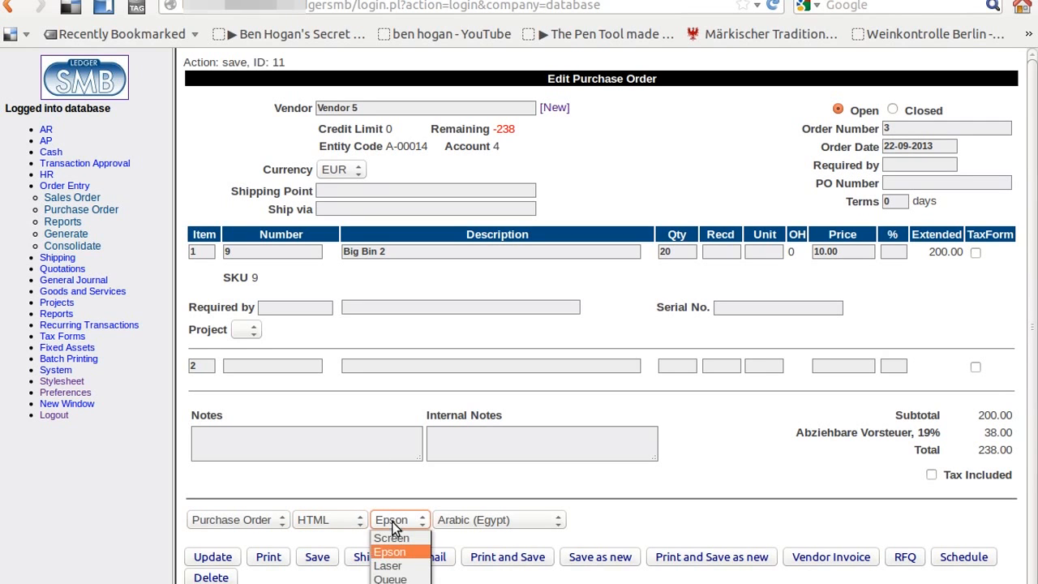
pyautogui.click(408, 540)
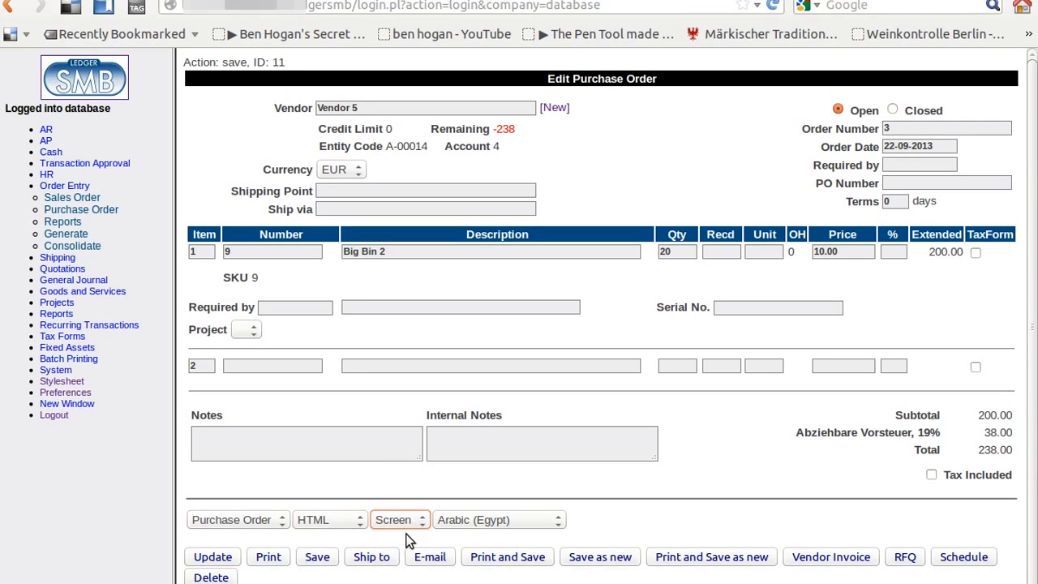
pyautogui.click(459, 523)
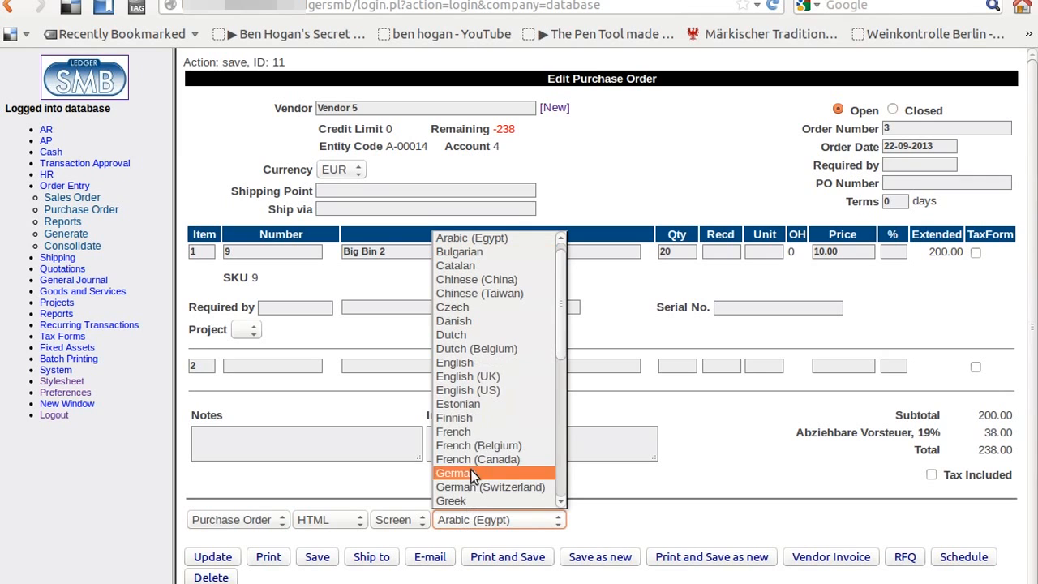
pyautogui.click(488, 362)
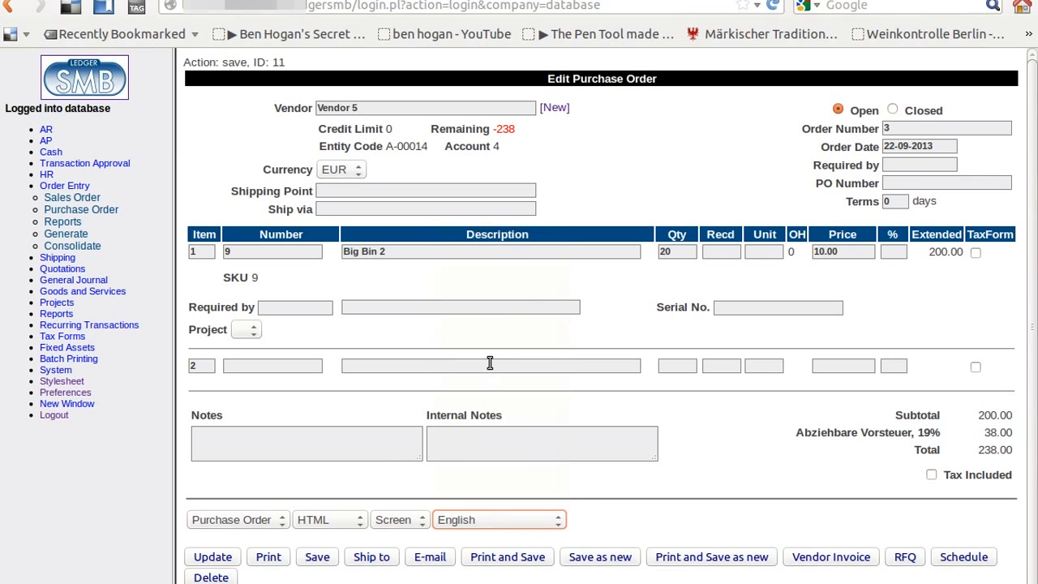
# Print the purchase order to the screen, view the resulting document and close it.
pyautogui.click(269, 557)
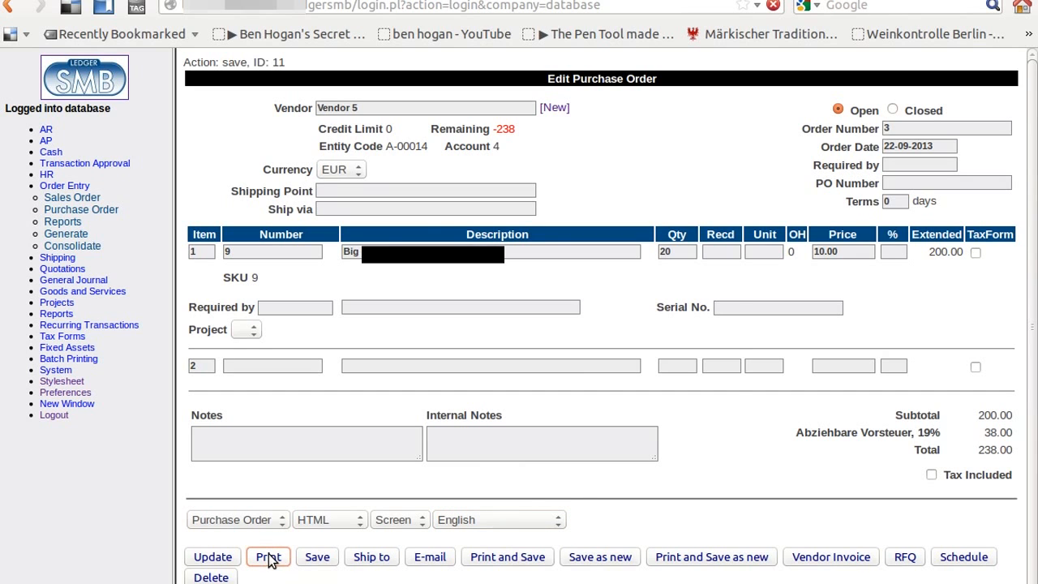
pyautogui.click(680, 424)
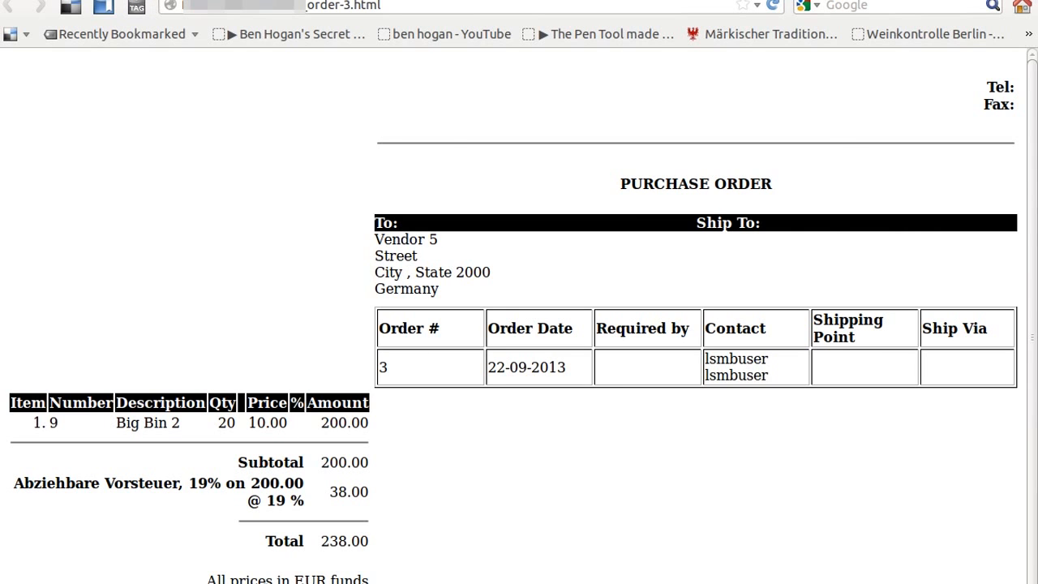
pyautogui.click(145, 0)
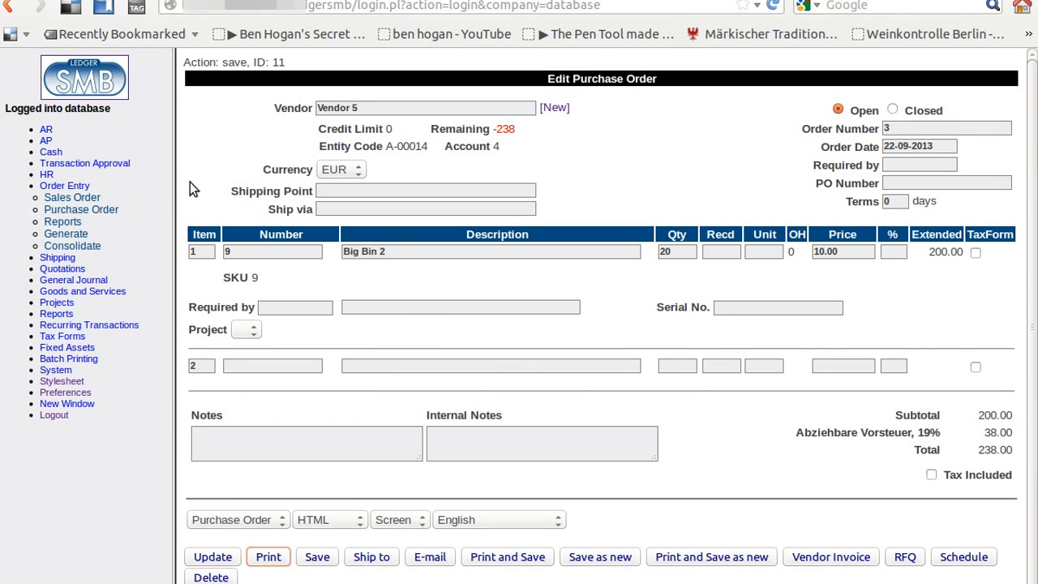
# Search the orders awaiting receipt of merchandise for Vendor 5.
pyautogui.click(77, 185)
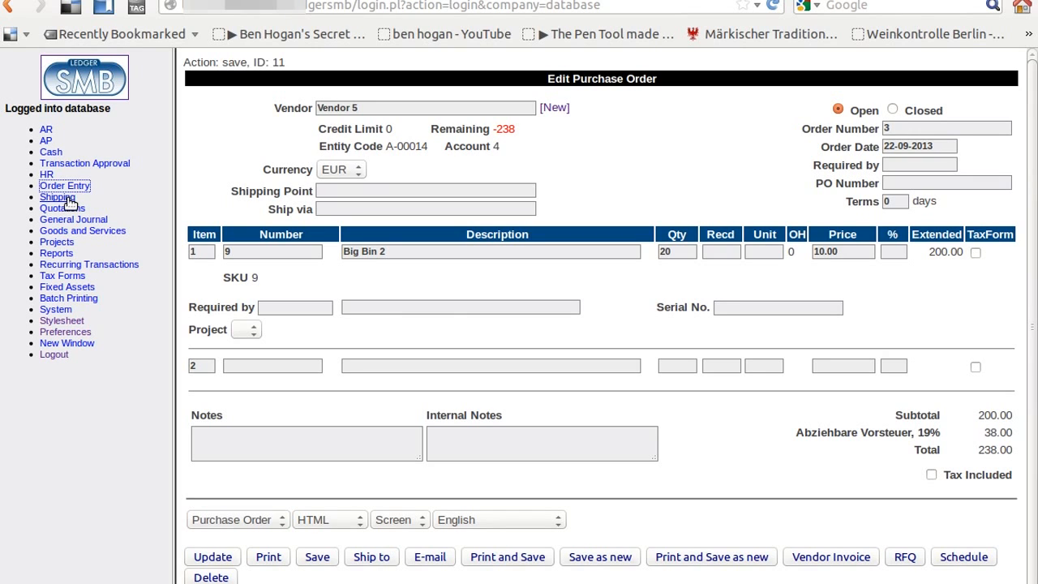
pyautogui.click(69, 200)
pyautogui.click(73, 220)
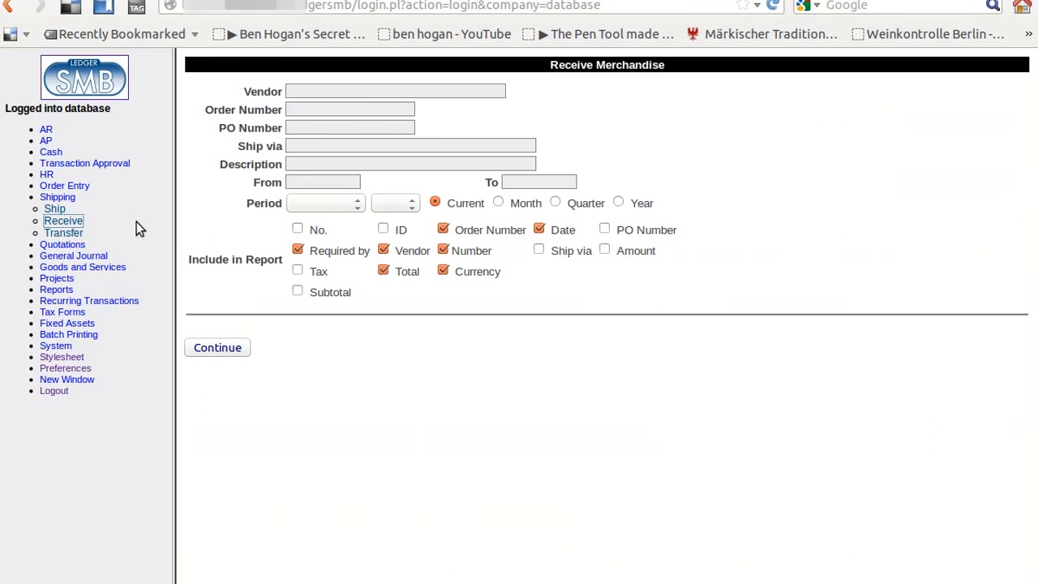
pyautogui.click(314, 90)
pyautogui.write('VEndor')
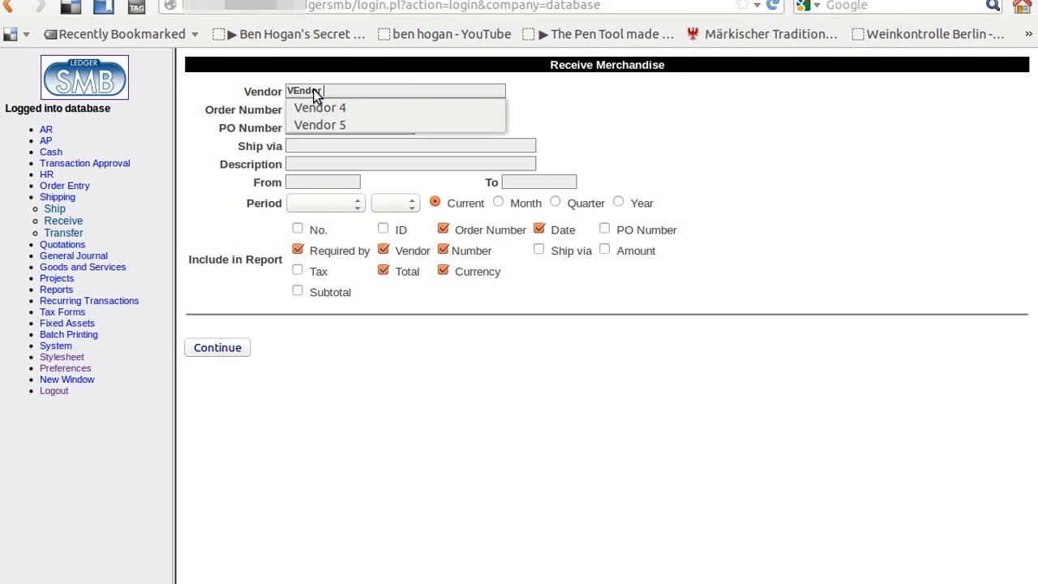
pyautogui.write(' 5')
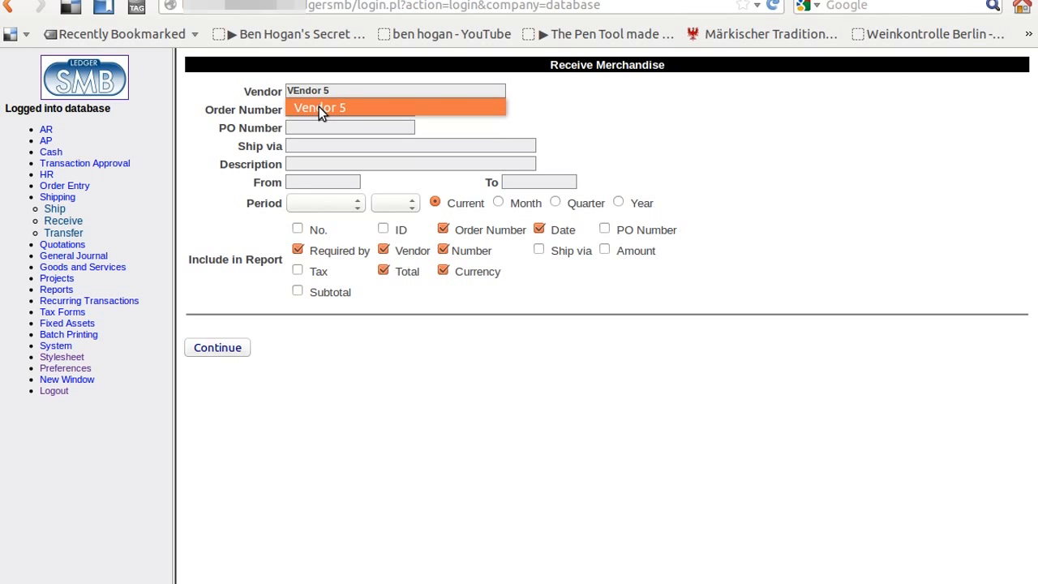
pyautogui.click(319, 108)
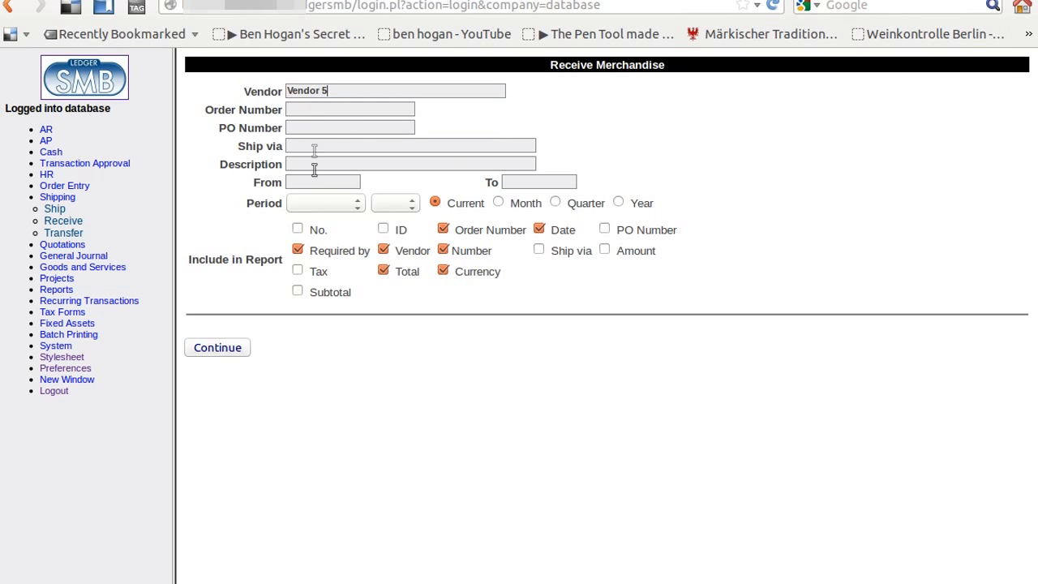
pyautogui.click(235, 347)
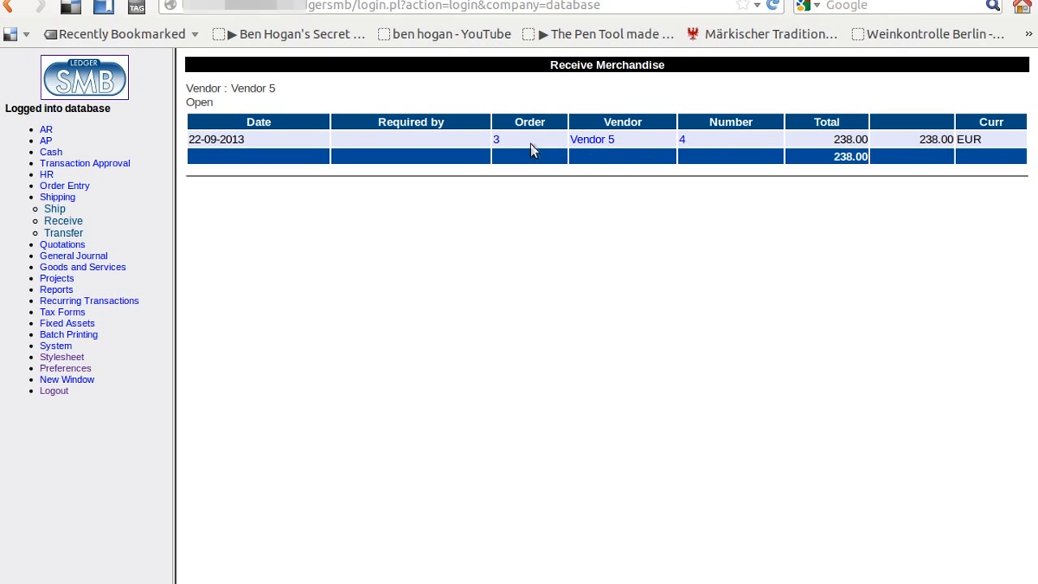
# Open the Vendor 5 order for receiving, enter 10 as the received quantity of Big Bin 2 and update the receipt.
pyautogui.click(498, 139)
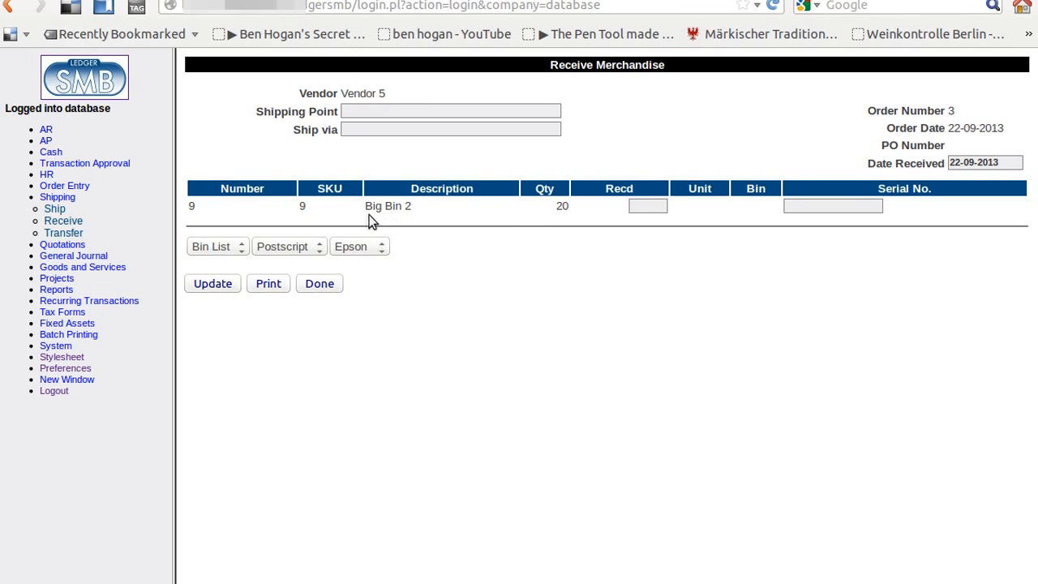
pyautogui.click(651, 205)
pyautogui.write('10')
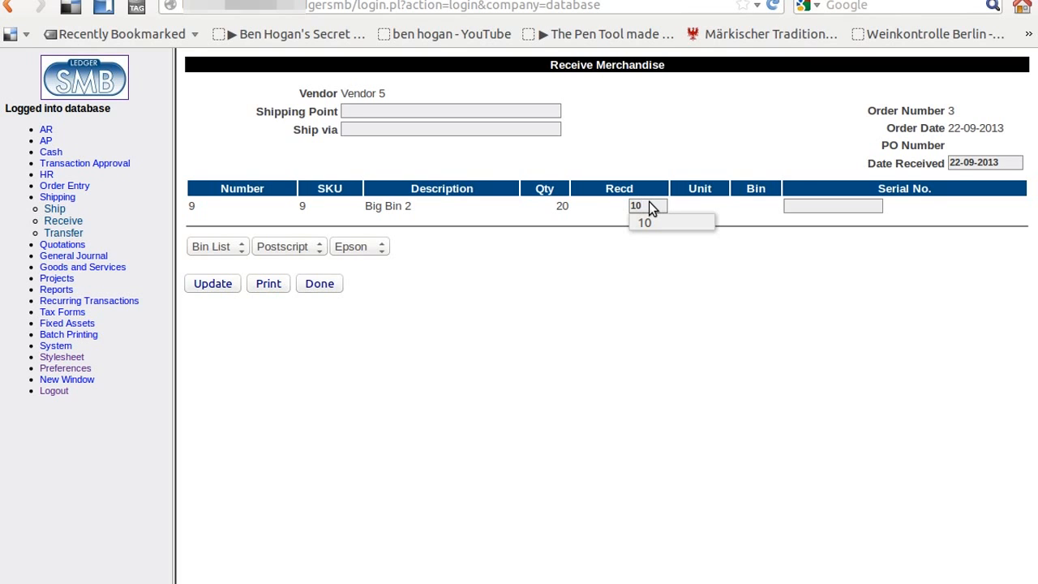
pyautogui.click(218, 285)
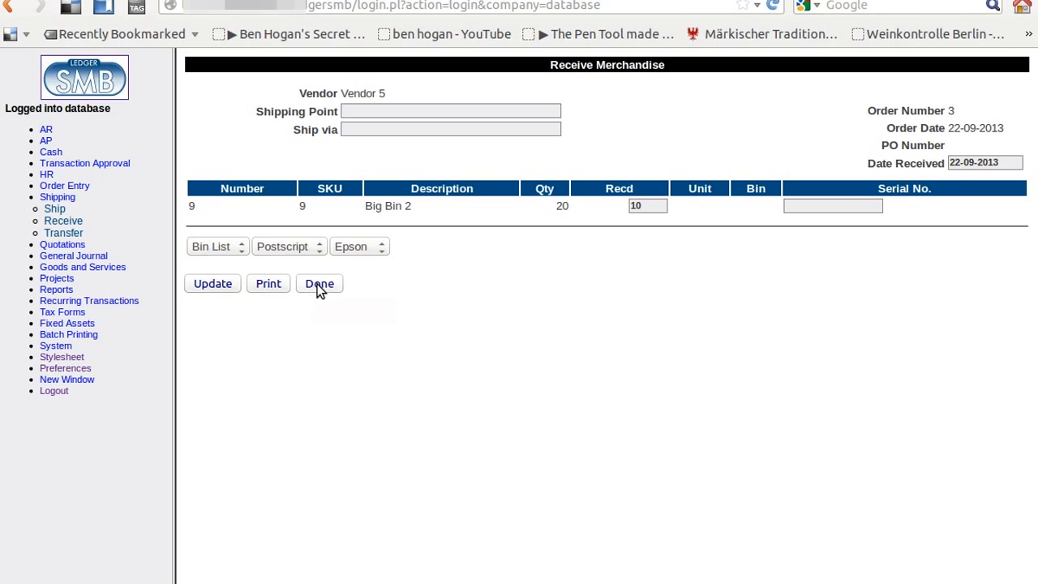
# Set the bin list's output to HTML on Screen.
pyautogui.click(316, 248)
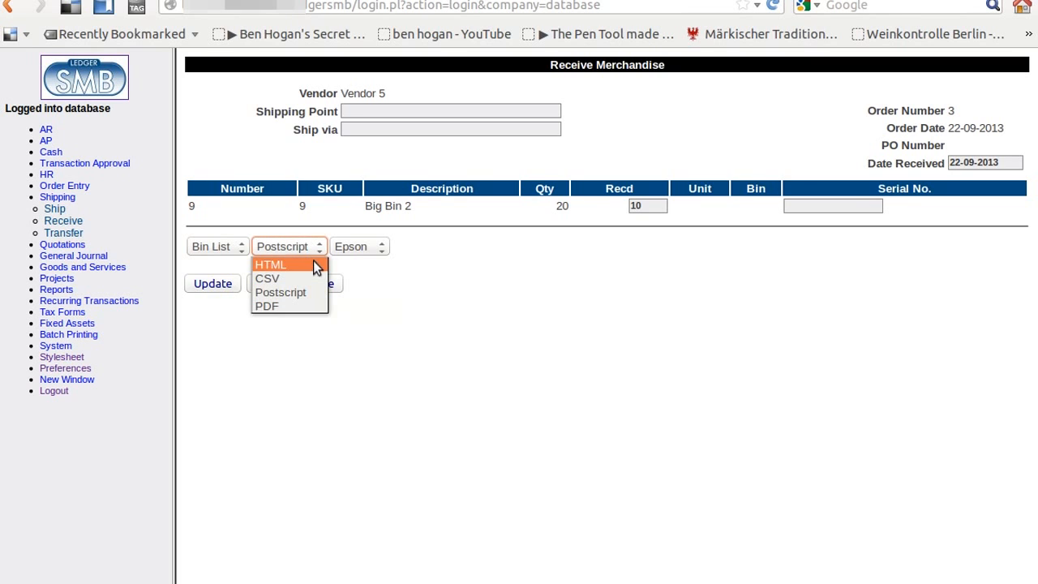
pyautogui.click(313, 264)
pyautogui.click(357, 248)
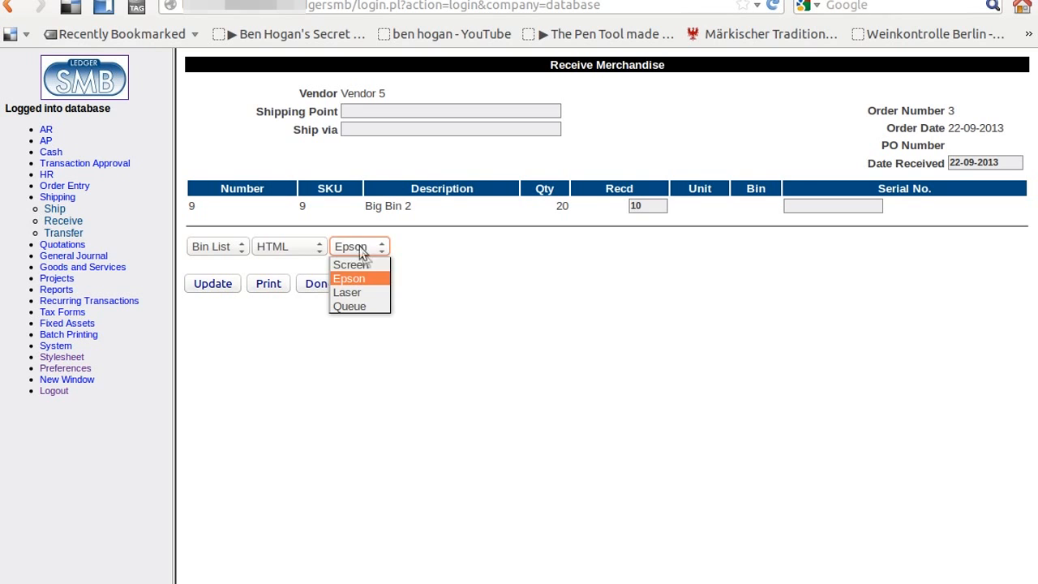
pyautogui.click(370, 263)
# Print the bin list, view it in Firefox and close it, then complete the merchandise receipt.
pyautogui.click(269, 288)
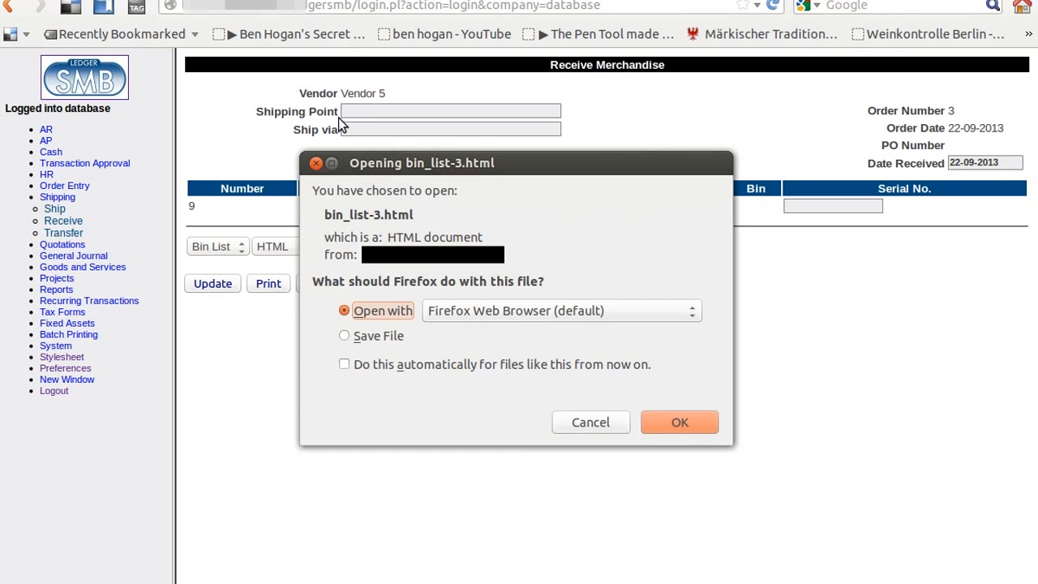
pyautogui.click(659, 420)
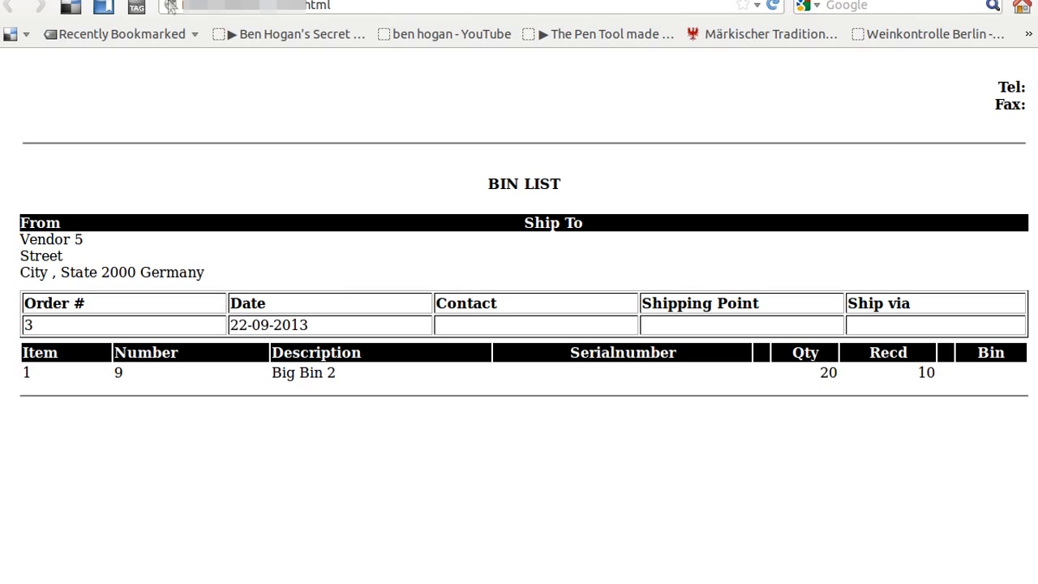
pyautogui.click(139, 0)
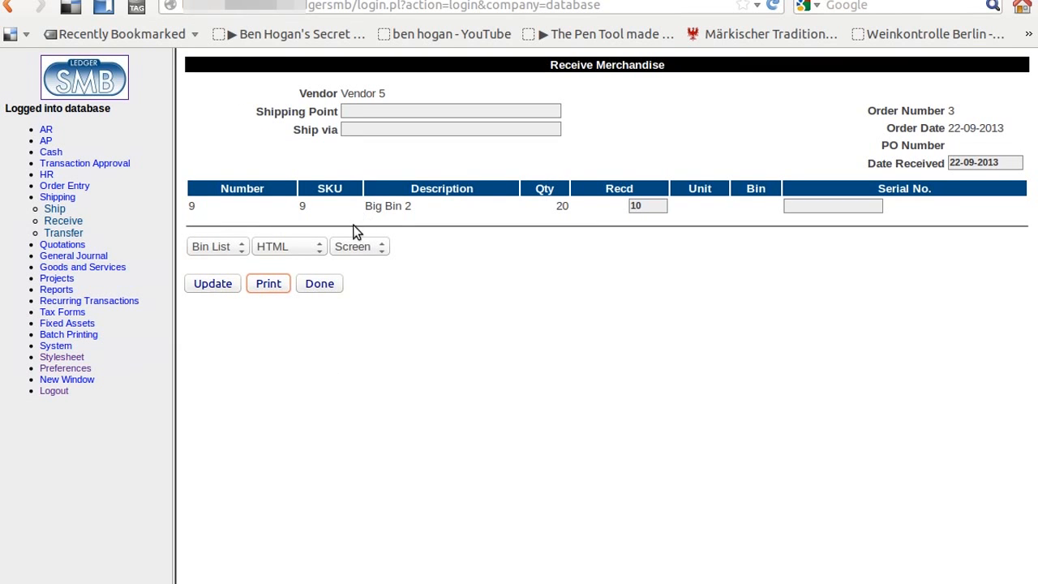
pyautogui.click(317, 289)
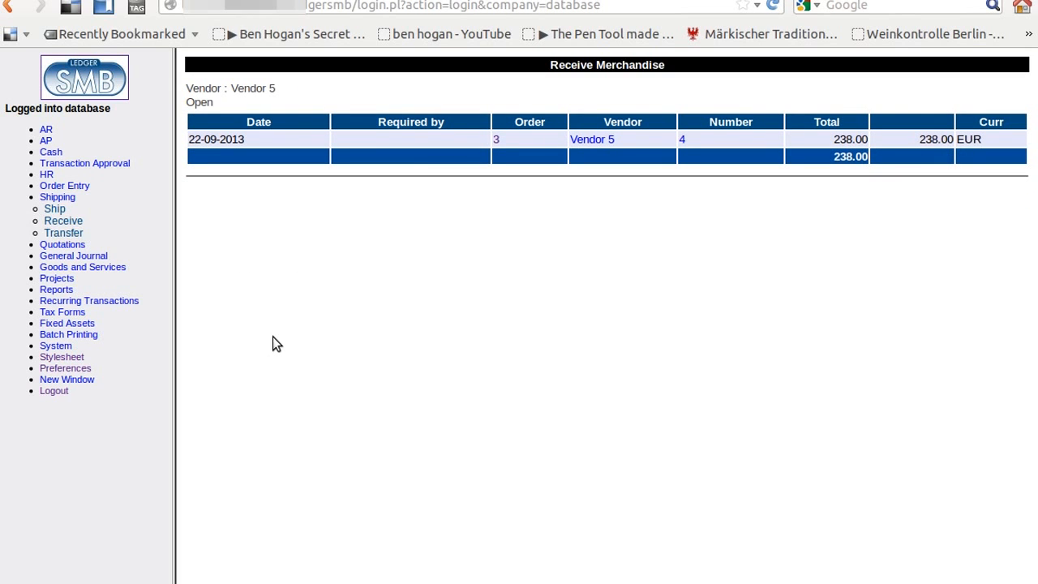
# Run the parts report for active parts and open the Big Bin 2 record to check its stock on hand.
pyautogui.click(50, 199)
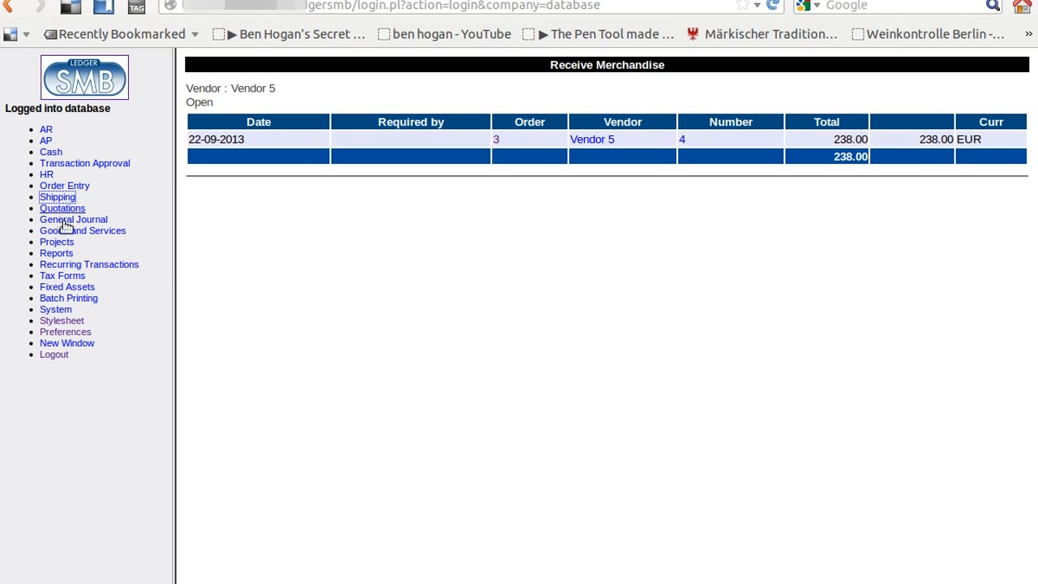
pyautogui.click(91, 231)
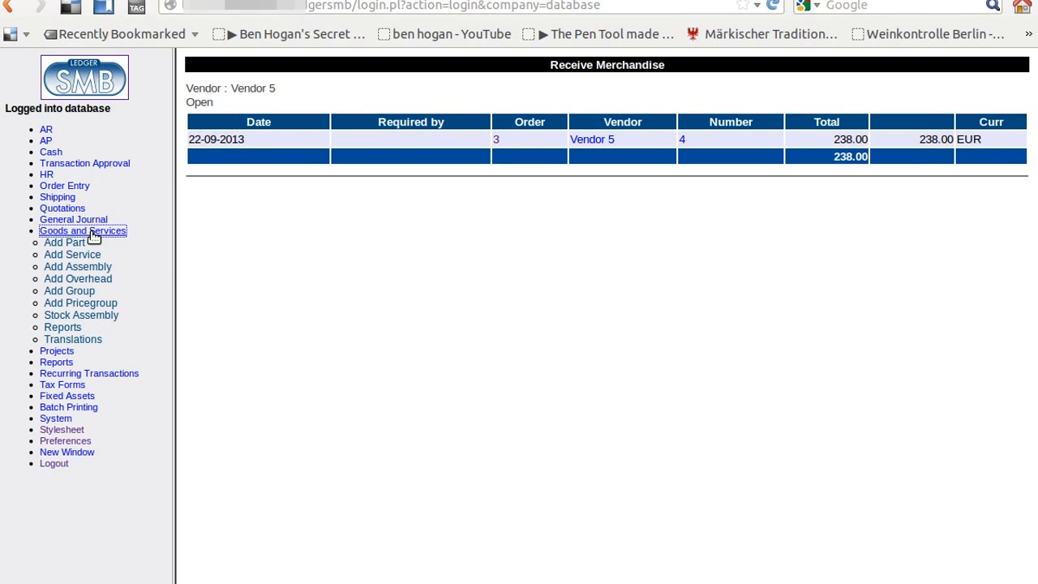
pyautogui.click(73, 326)
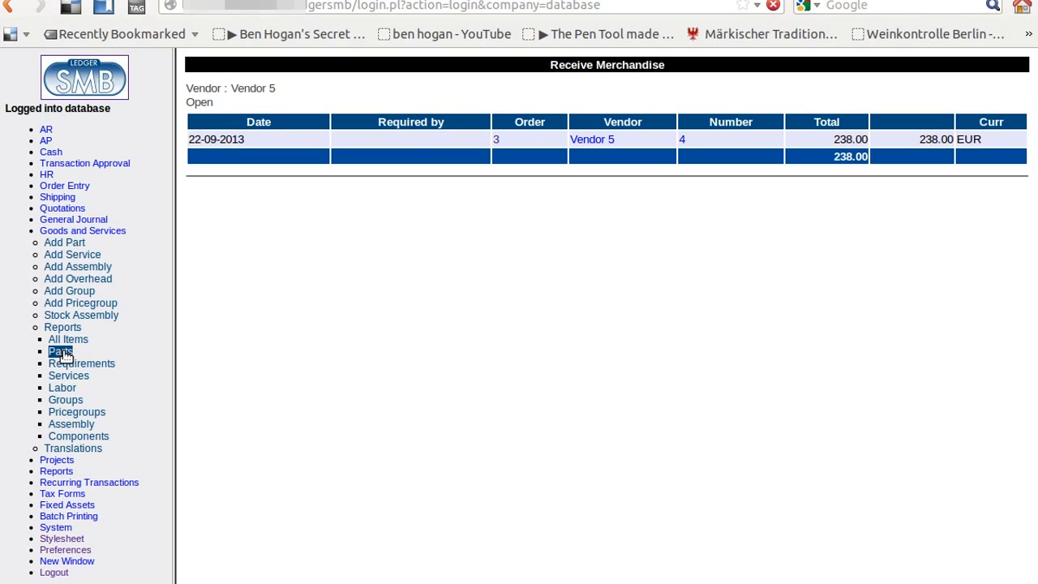
pyautogui.click(61, 353)
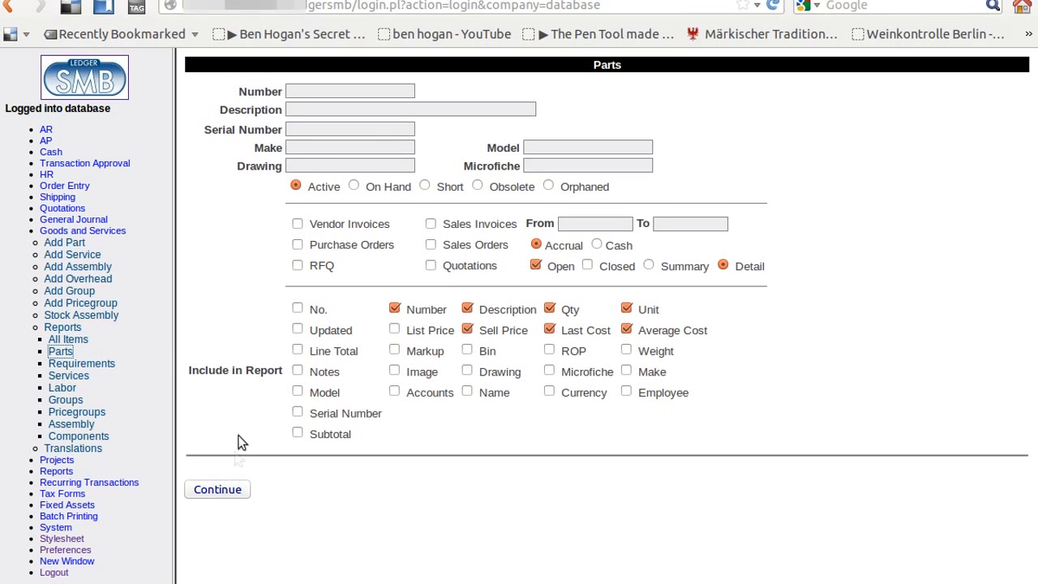
pyautogui.click(235, 492)
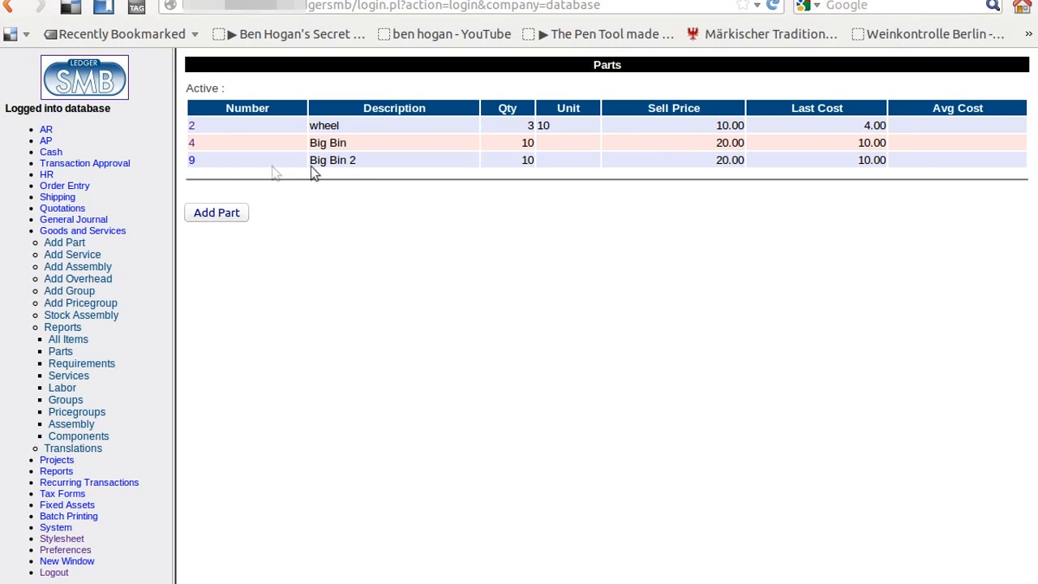
pyautogui.click(192, 161)
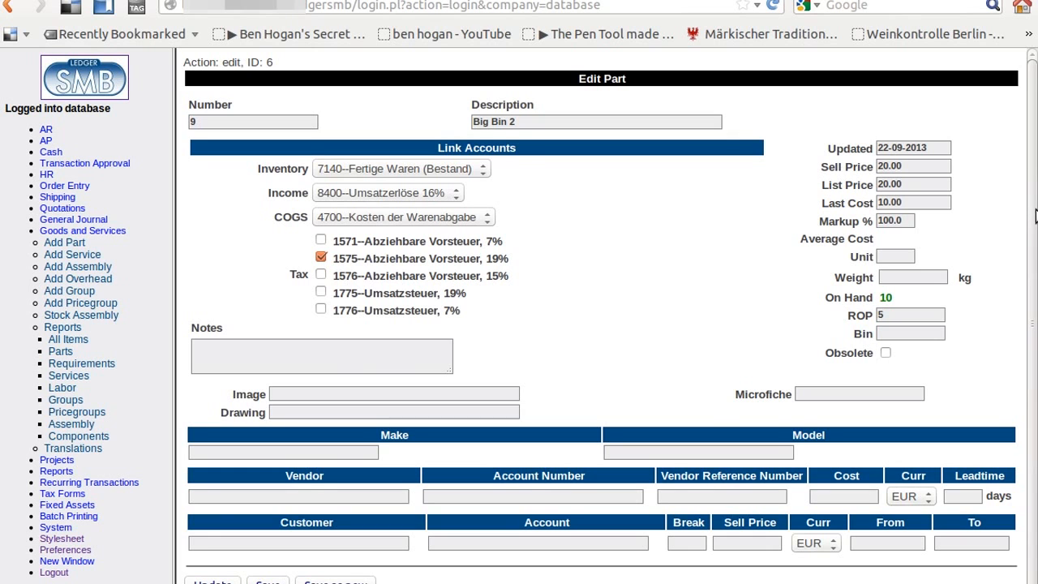
pyautogui.scroll(-1, 1035, 215)
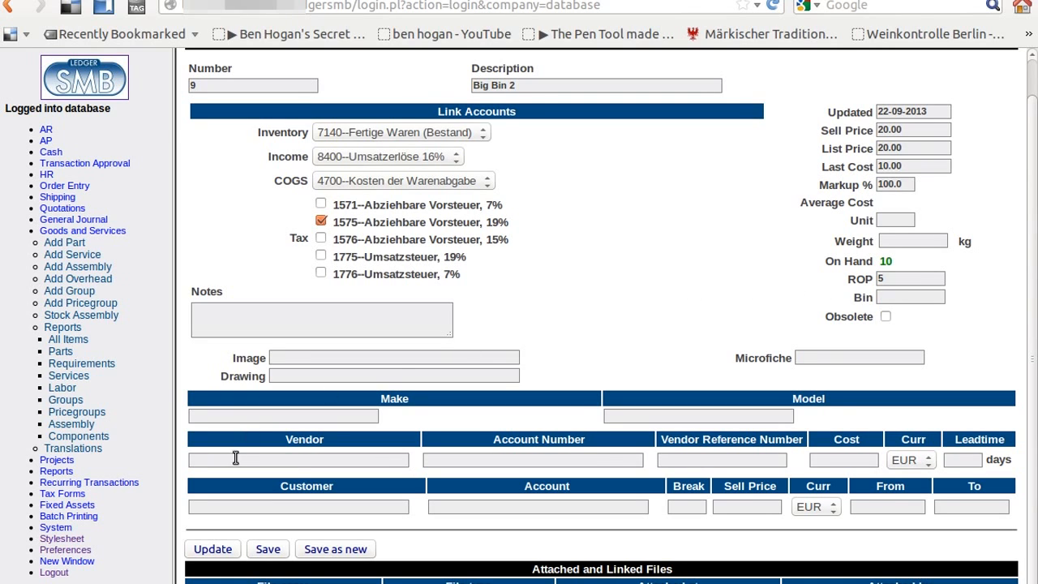
# Leave the part record without saving and log out of the accounting database.
pyautogui.click(93, 254)
pyautogui.click(83, 230)
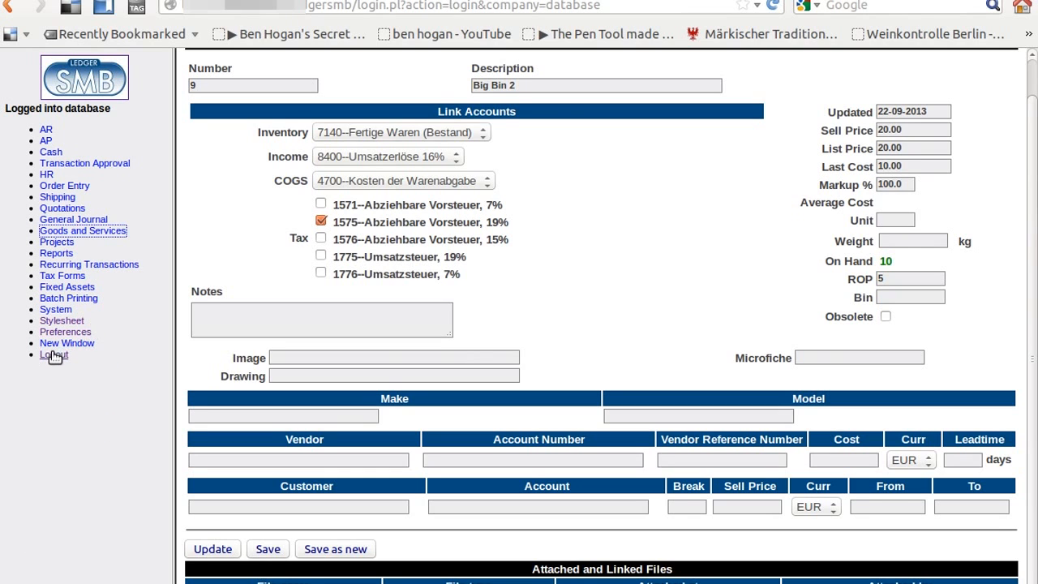
pyautogui.click(53, 355)
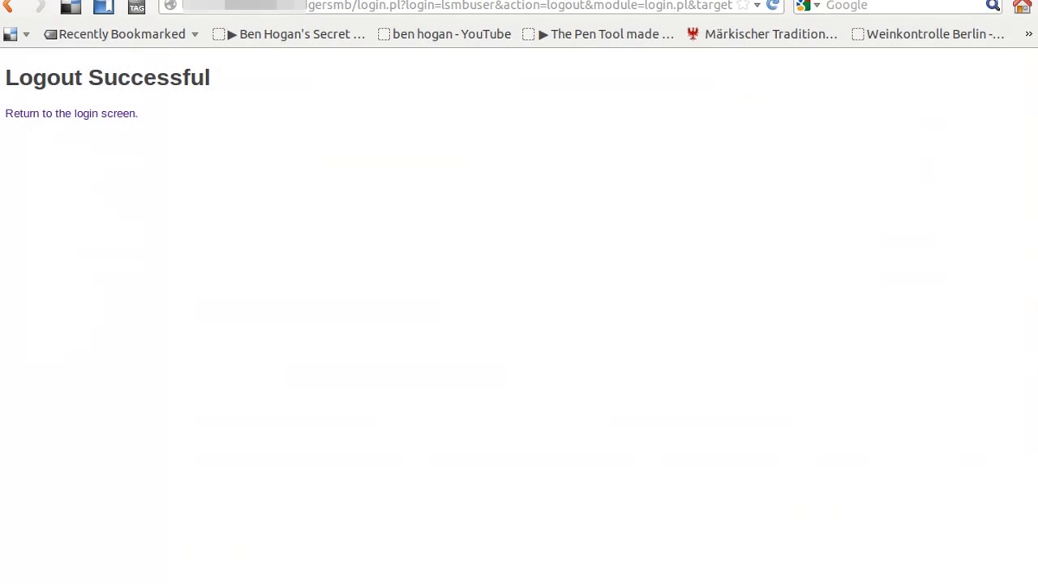